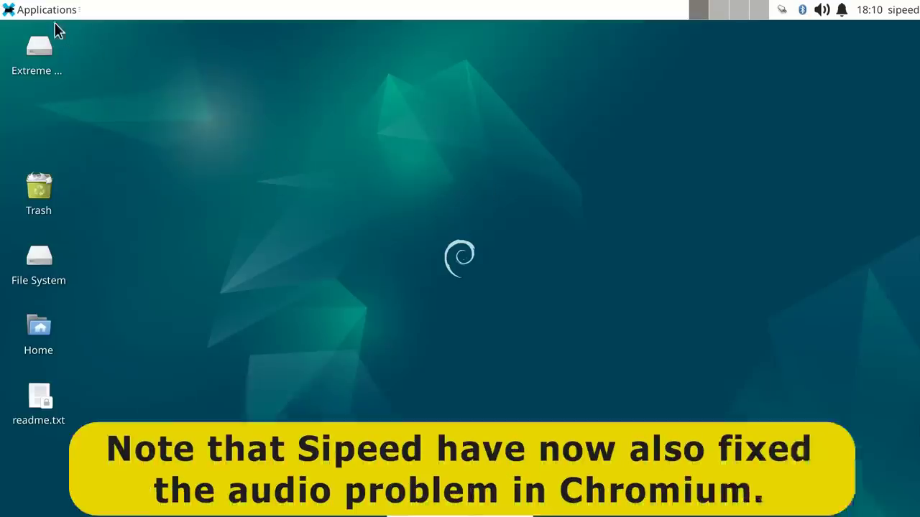
Step: Launch Kdenlive from the Multimedia applications menu and switch it to full screen
left_click(44, 11)
mouse_move(92, 214)
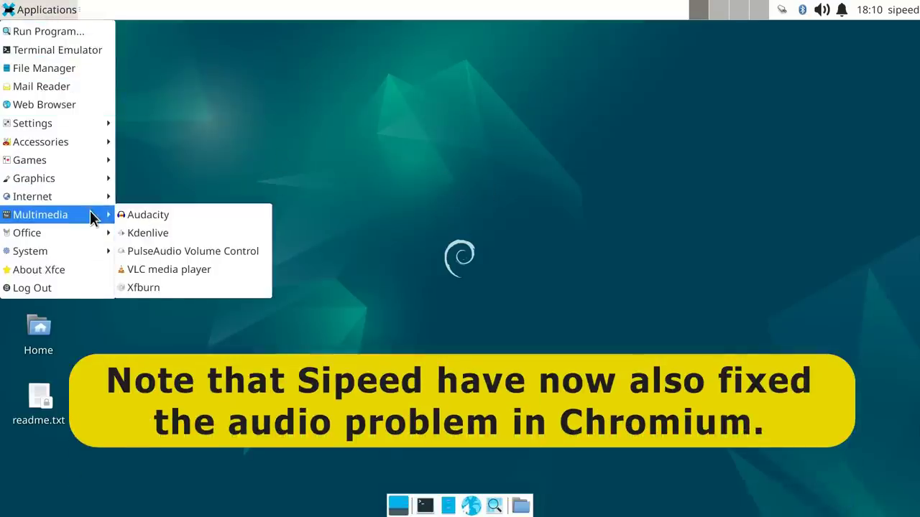
left_click(178, 237)
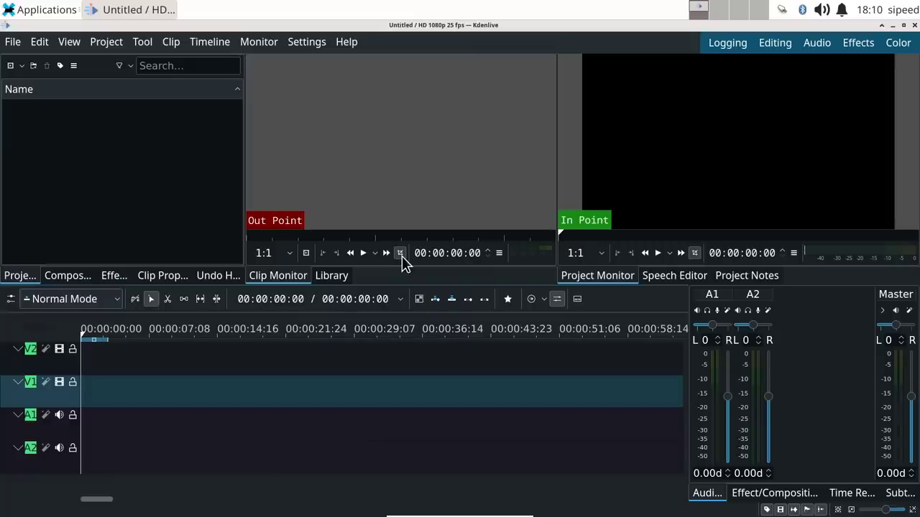
key("ctrl+shift+f")
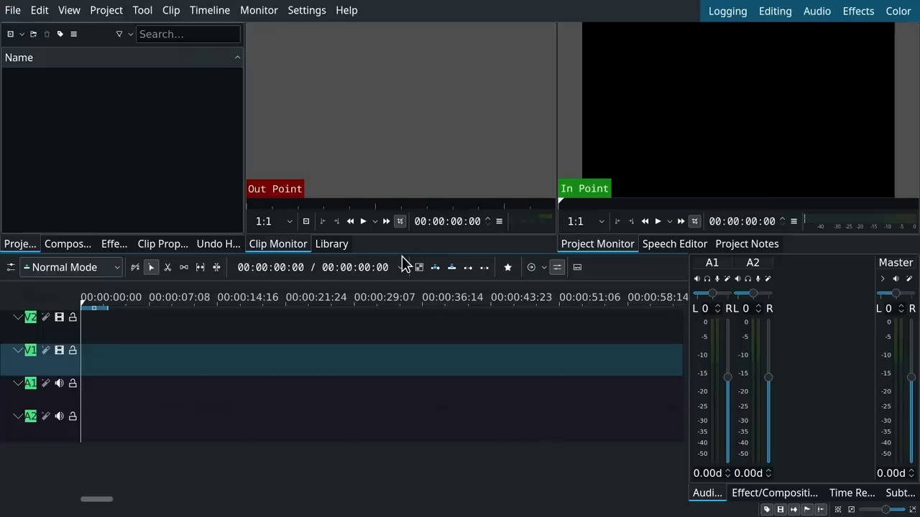
Step: Lower the monitor/timeline splitter, then check the Proxy Clips page in Configure Kdenlive
left_click_drag(395, 234, 396, 294)
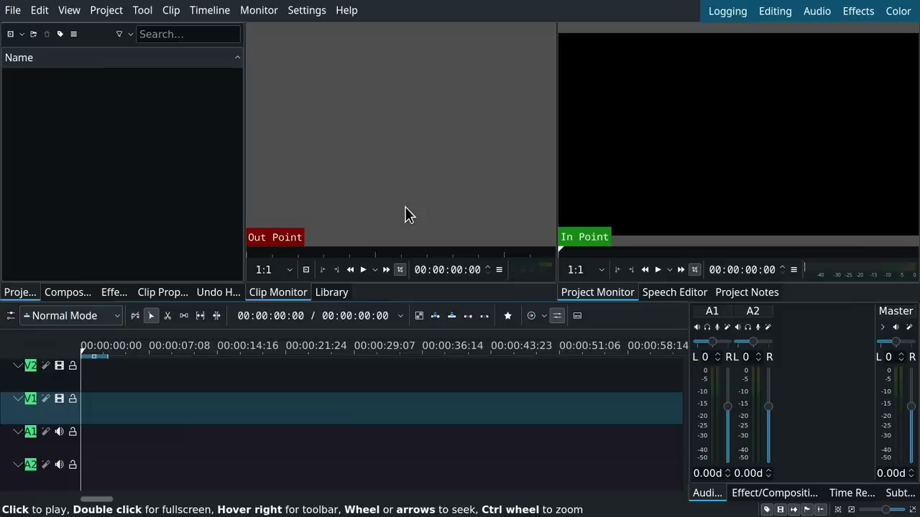
left_click(307, 15)
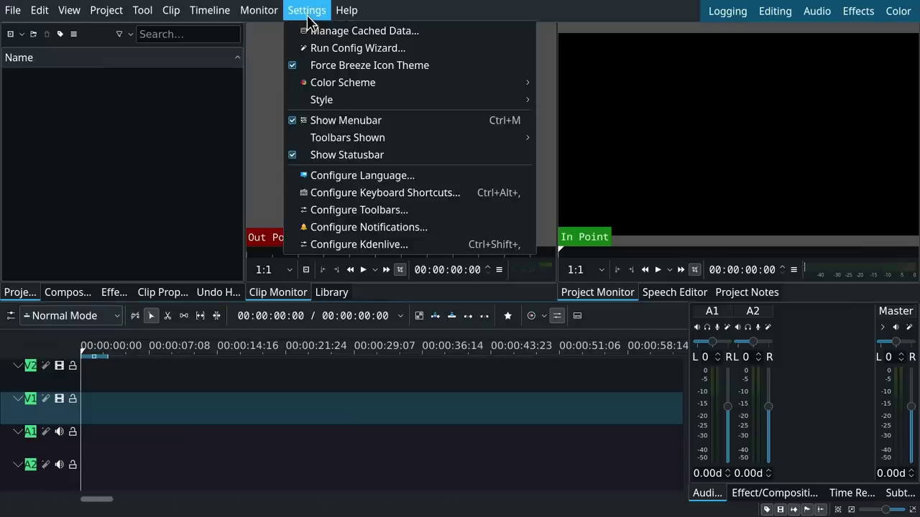
left_click(375, 248)
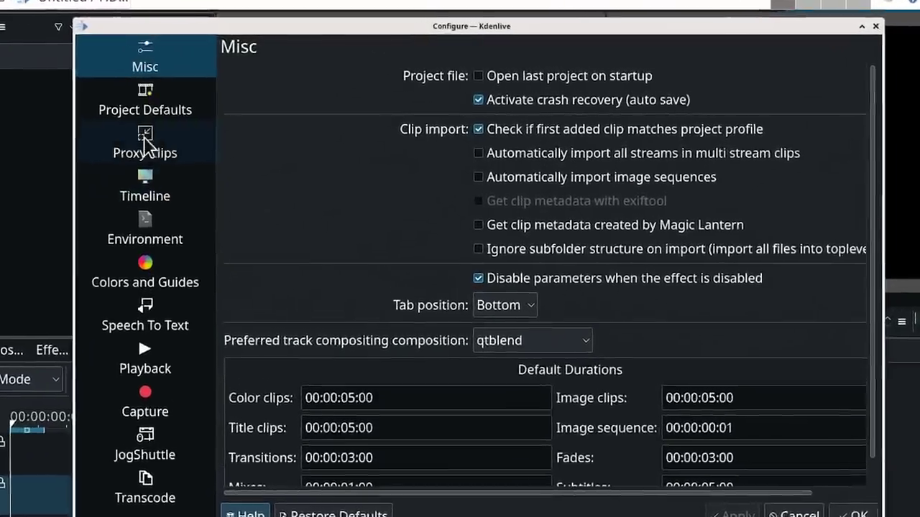
left_click(144, 140)
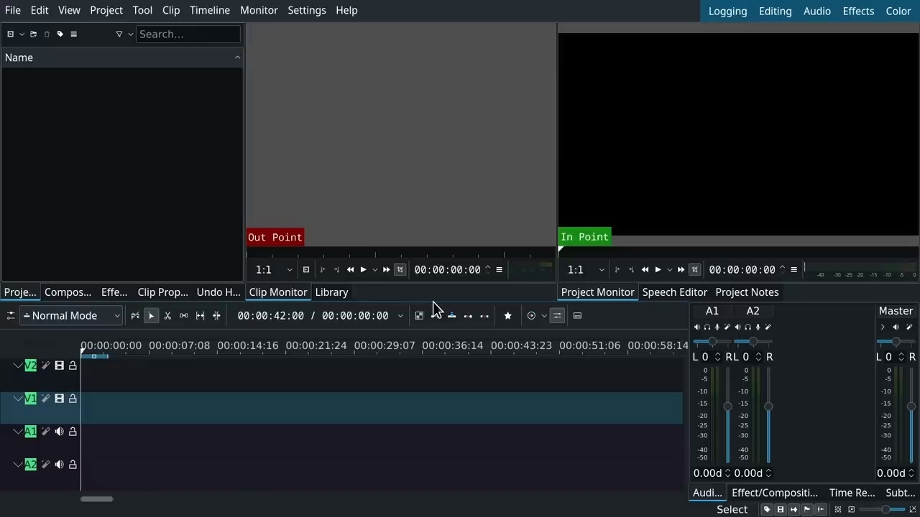
Step: Open Kdenlive_Test_AA.kdenlive from recent projects, play it, then scrub back to about 20 seconds
left_click(15, 12)
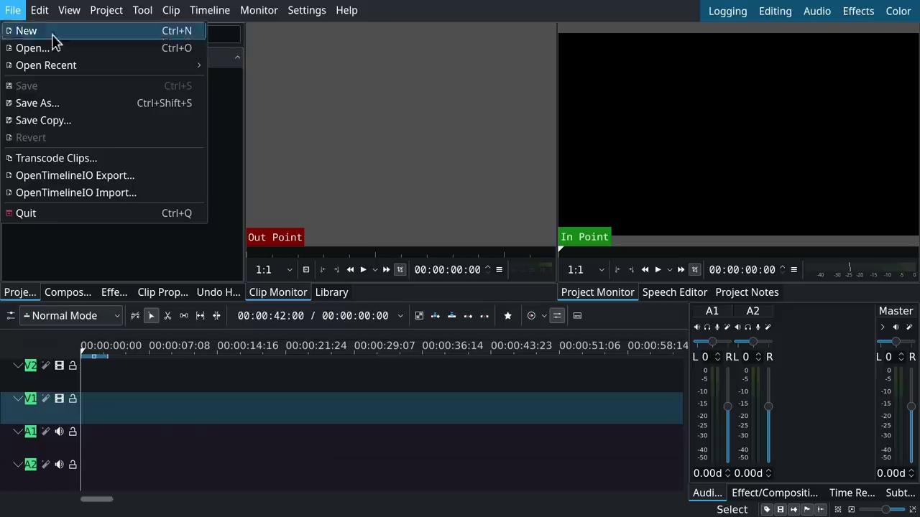
mouse_move(82, 67)
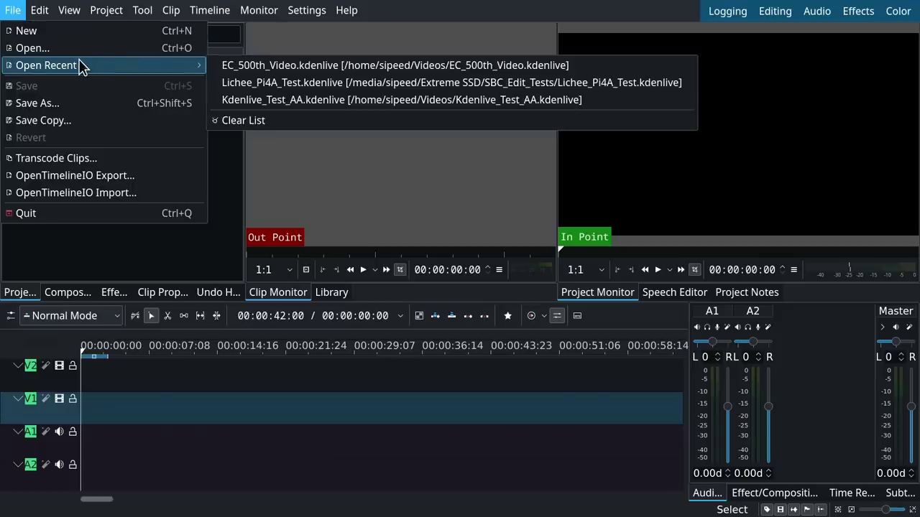
left_click(243, 100)
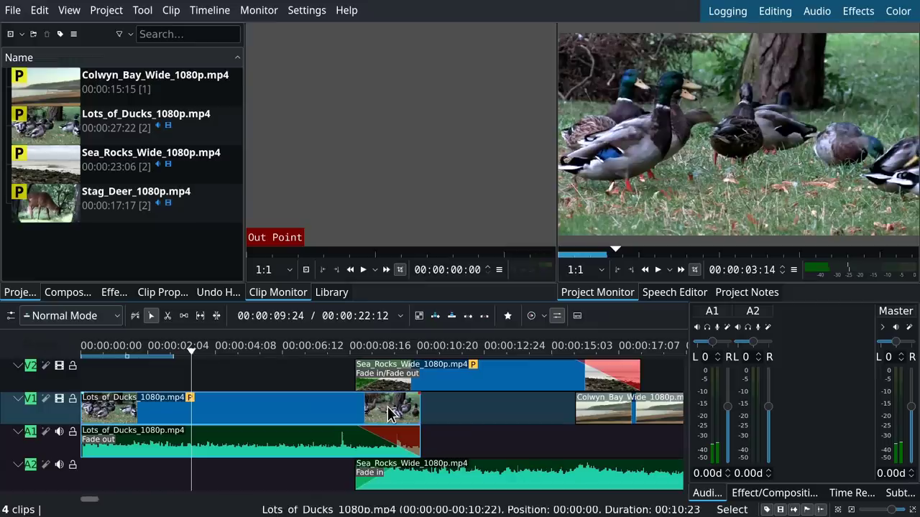
key("space")
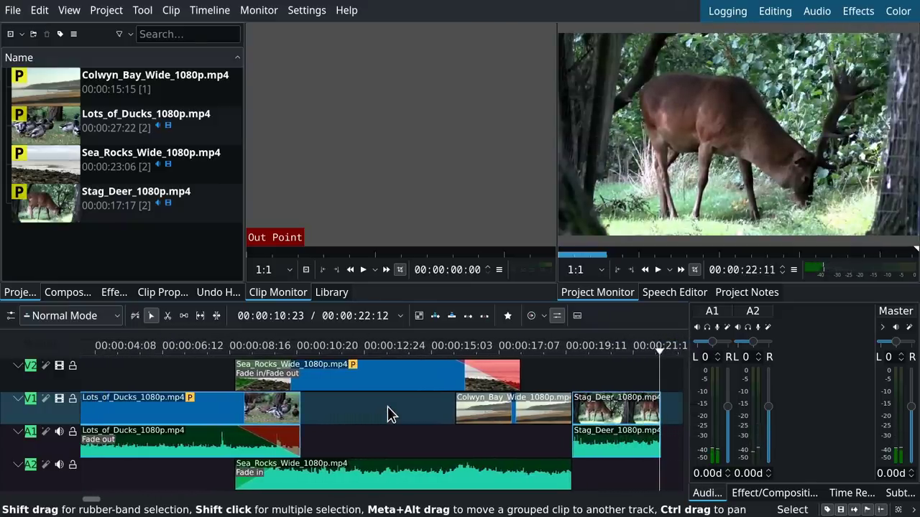
left_click_drag(661, 348, 368, 364)
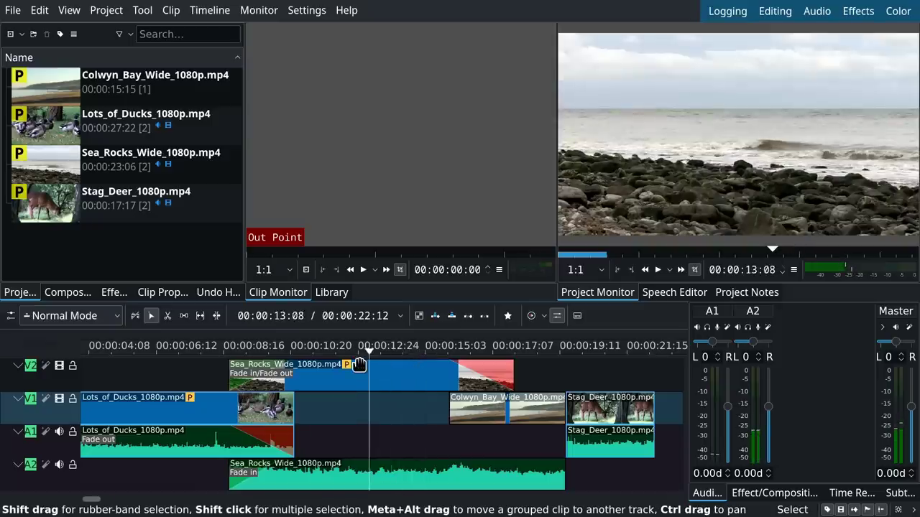
Step: Open EC_500th_Video.kdenlive from recent projects and play it from the very start
left_click(12, 12)
mouse_move(77, 68)
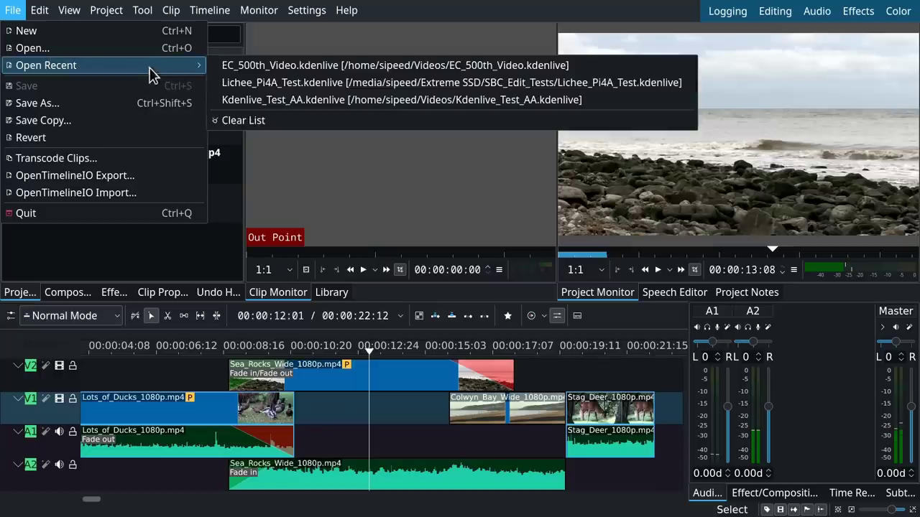
left_click(267, 69)
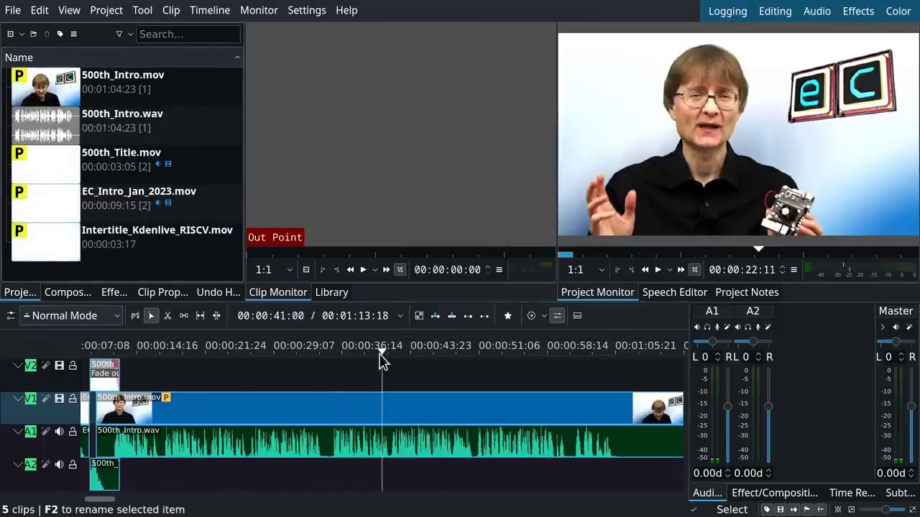
left_click_drag(381, 359, 54, 346)
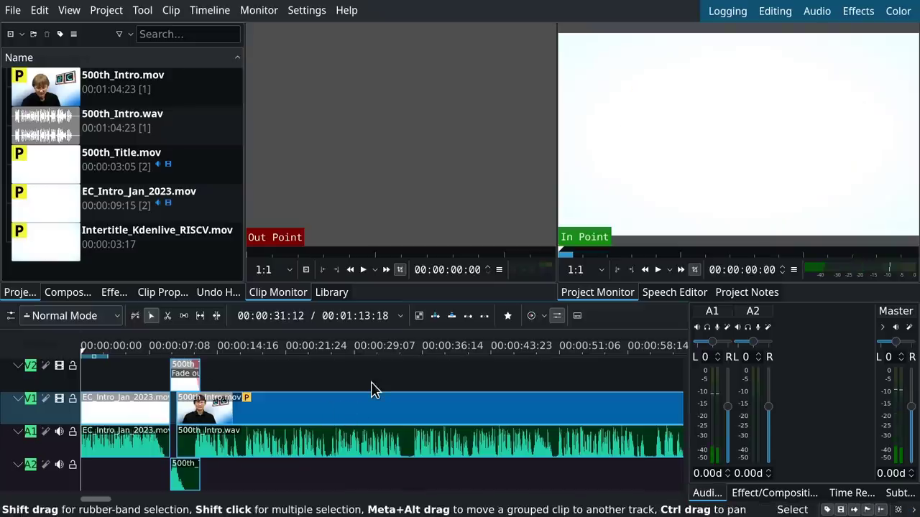
key("space")
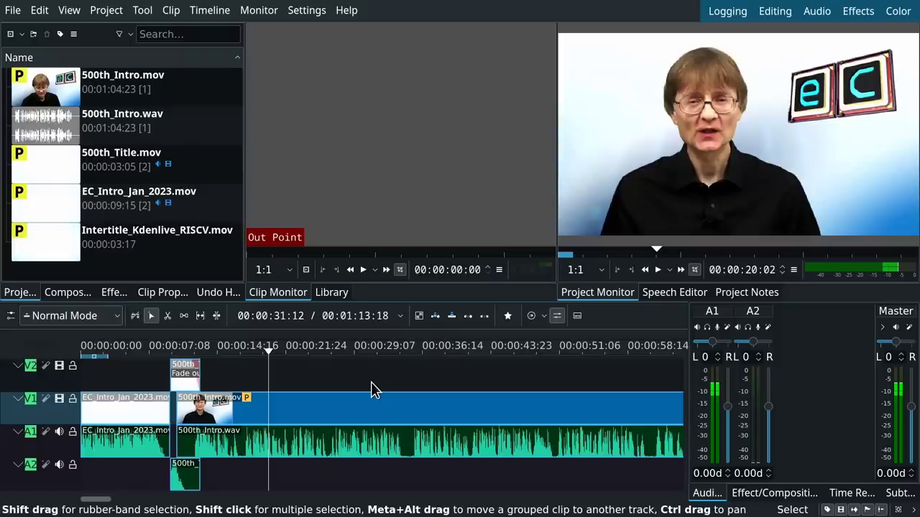
Step: Open the recent Lichee_Pi4A_Test.kdenlive project
left_click(8, 13)
mouse_move(78, 68)
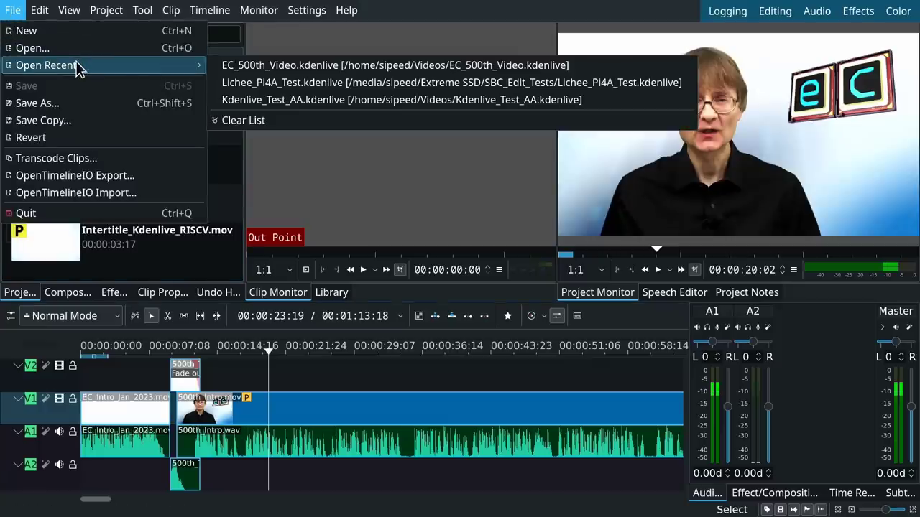
left_click(333, 84)
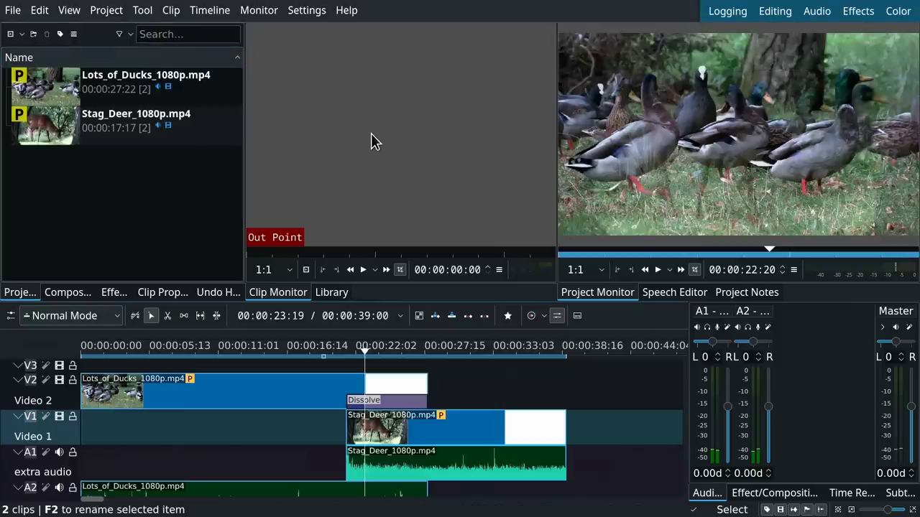
Step: Bring up the Render window, outputting Lichee_Pi4A_Test.mp4 with the MP4-H264/AAC preset
left_click(128, 34)
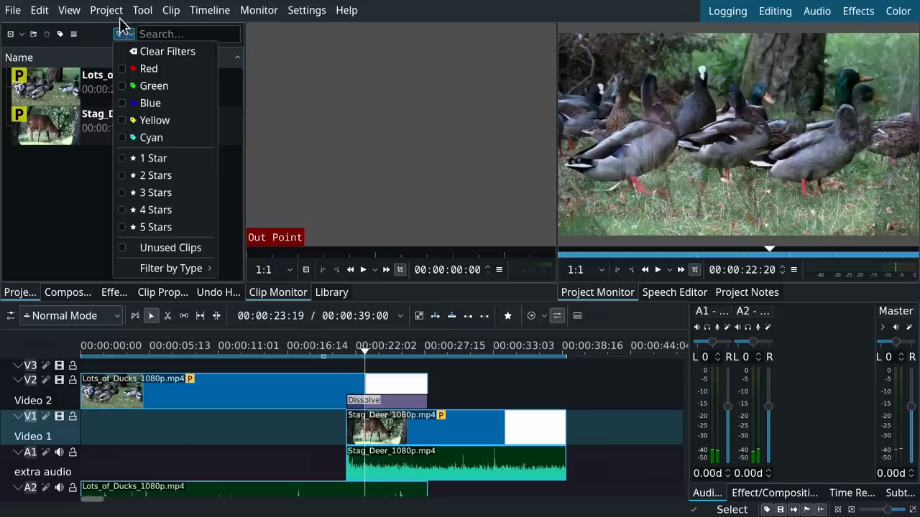
left_click(109, 13)
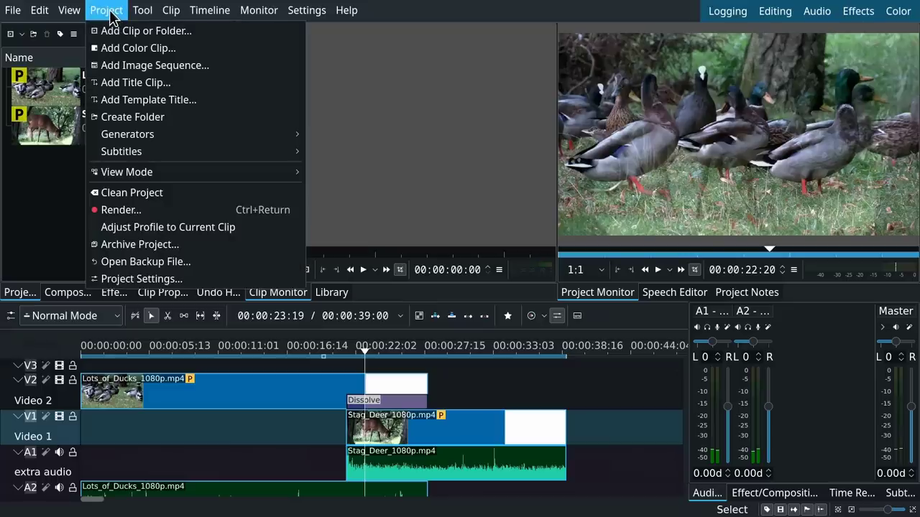
left_click(152, 211)
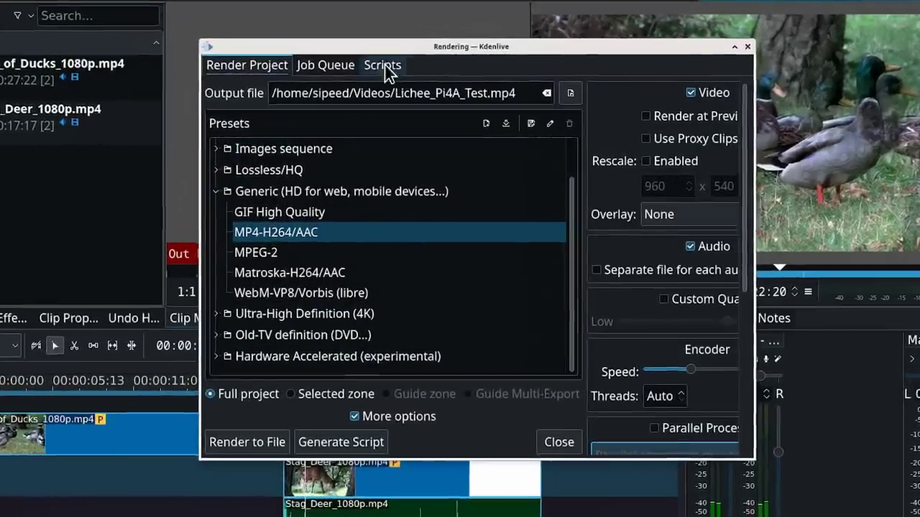
Step: Render the stored Lichee_Pi4A_Test script to MP4, close the render window, and quit Kdenlive
left_click(384, 64)
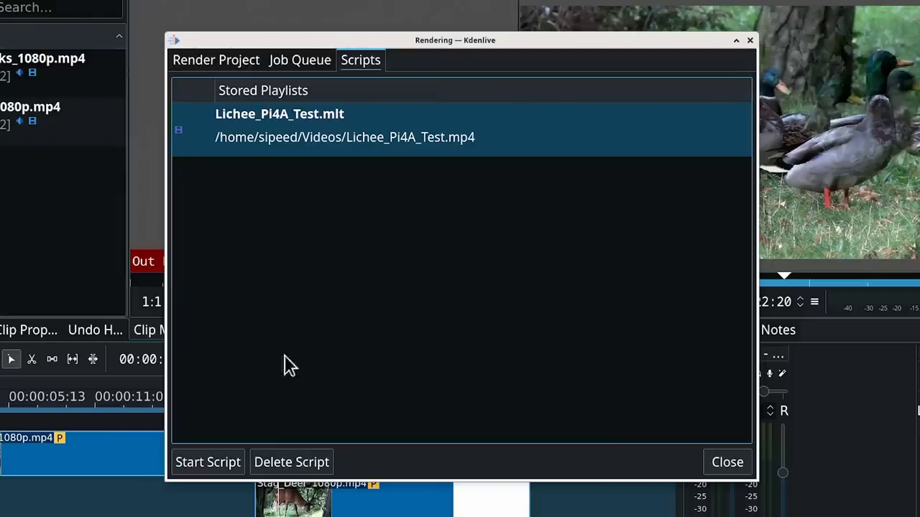
left_click(214, 462)
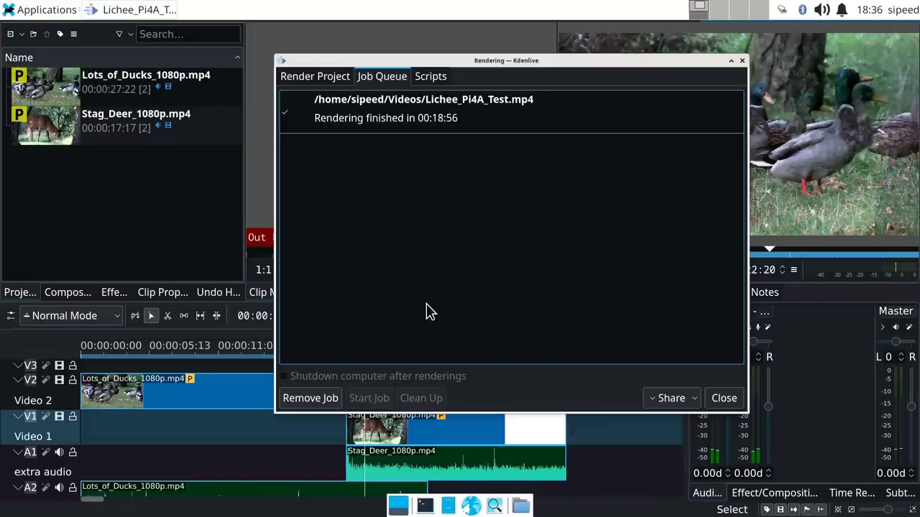
left_click(719, 400)
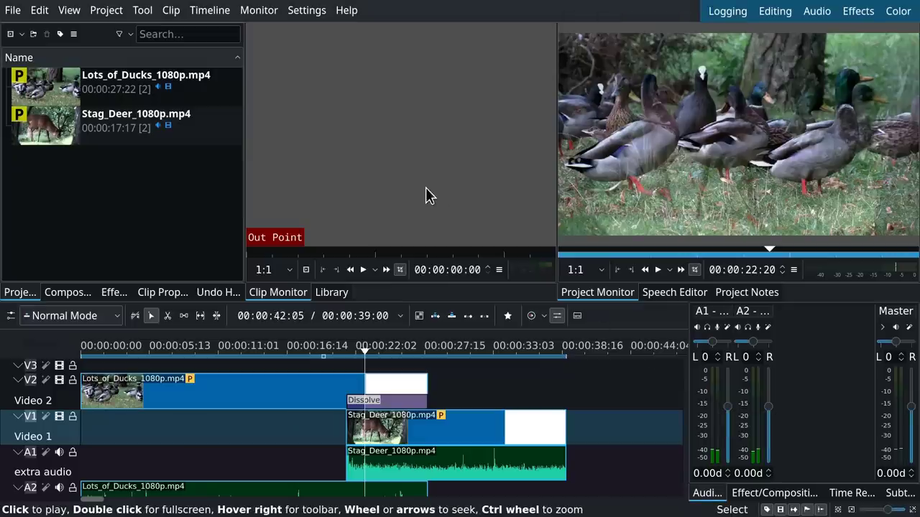
left_click(14, 11)
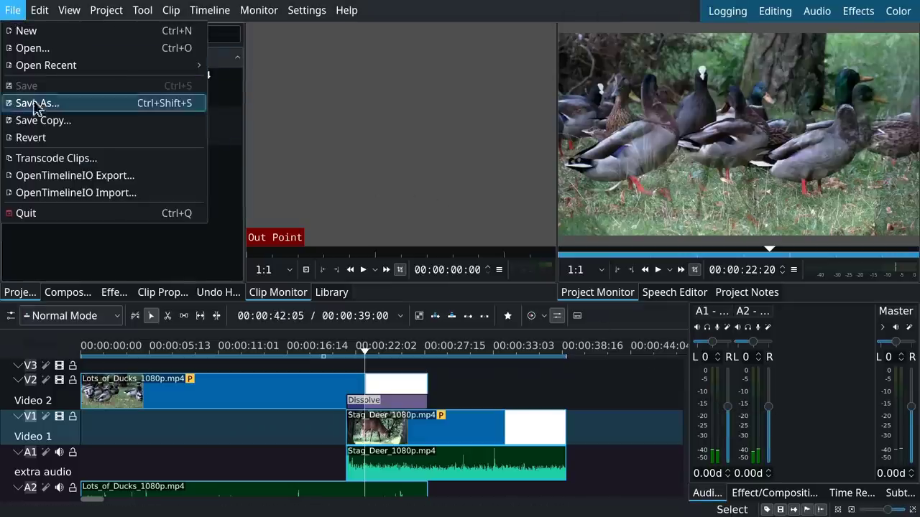
left_click(56, 214)
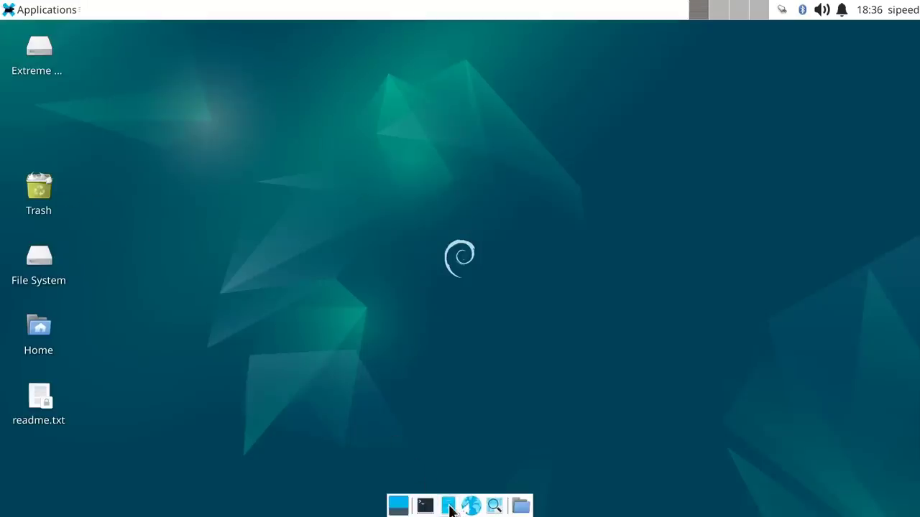
Step: Open the home folder in Thunar, enter Videos, and select Lichee_Pi4A_Test.mp4
key("super+e")
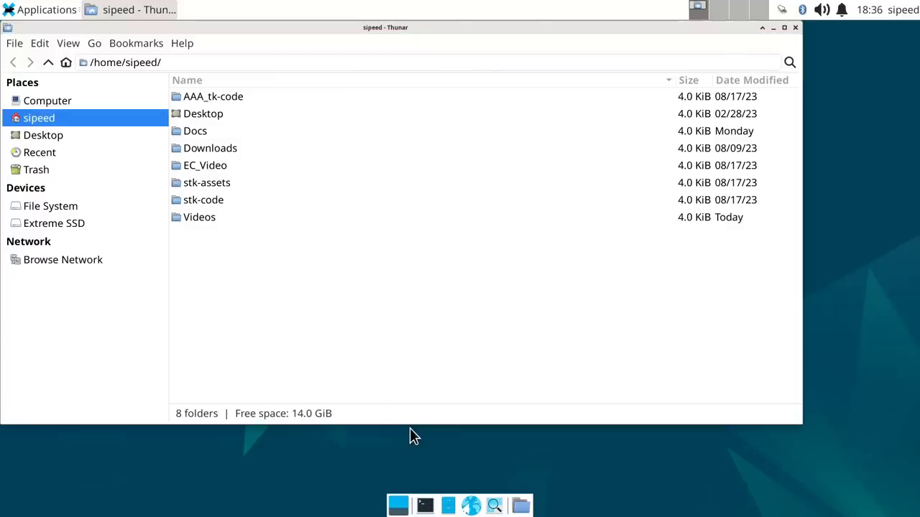
left_click(211, 223)
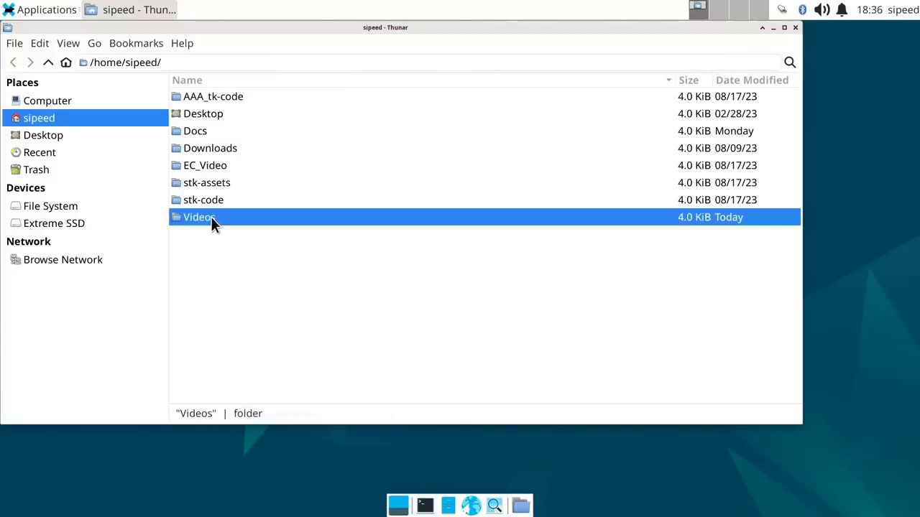
double_click(211, 217)
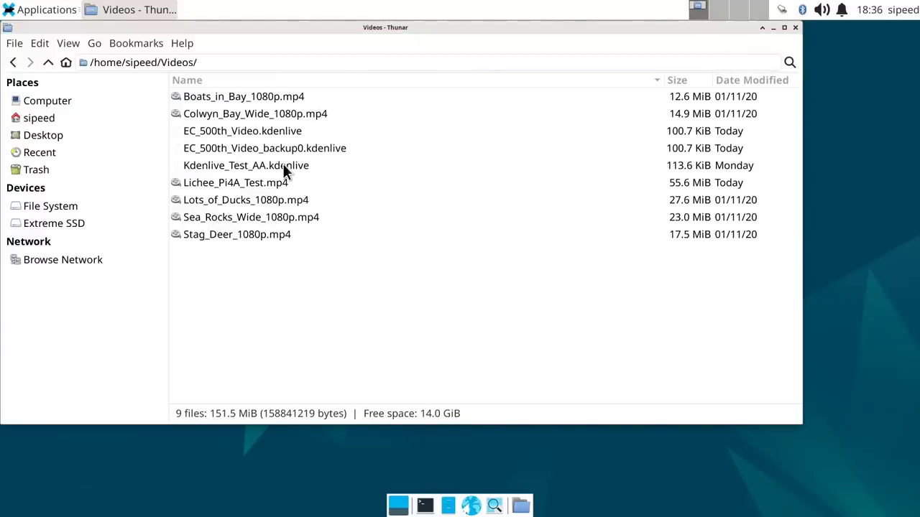
left_click(253, 178)
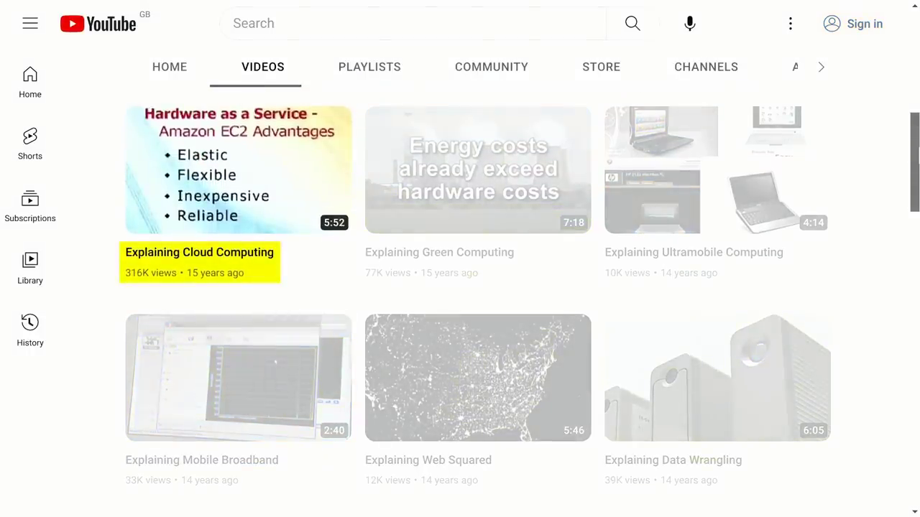
scroll(478, 302, "down", 3)
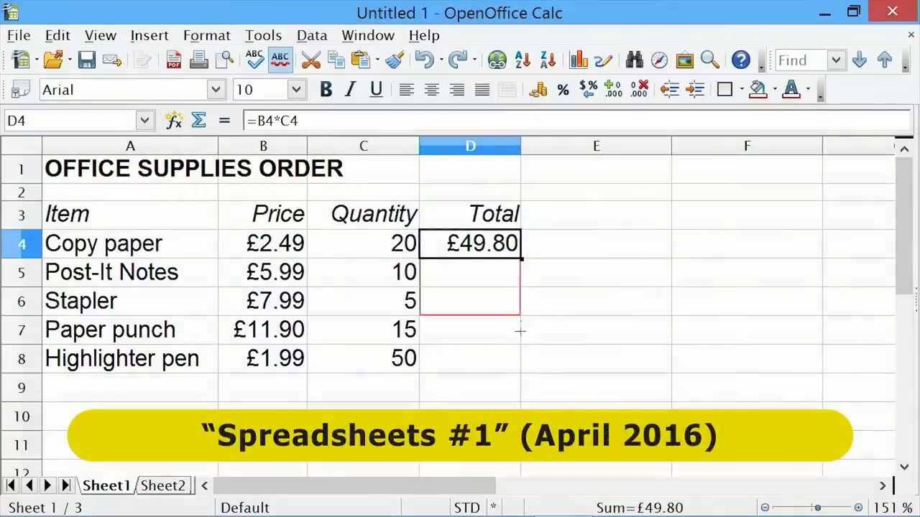
Step: Drag the D4 fill handle down to D8 to copy the =B4*C4 Total formula
left_click_drag(520, 363, 521, 365)
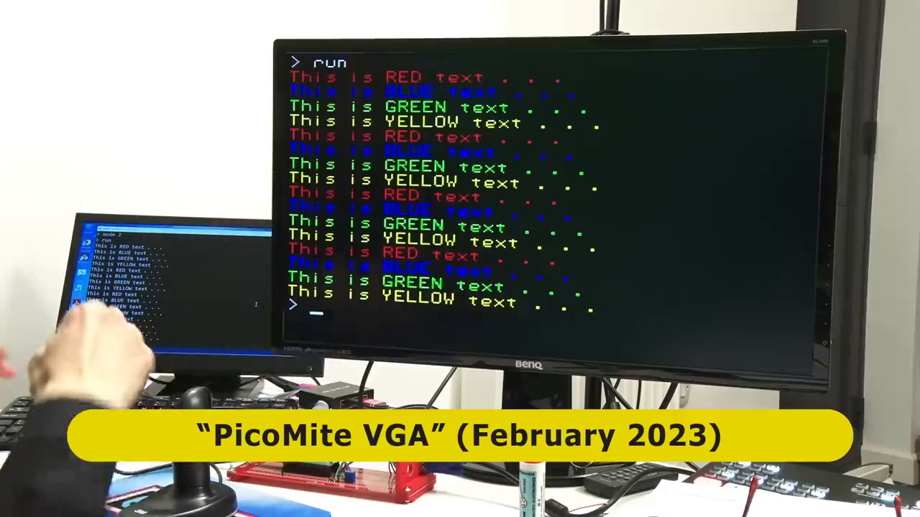
Step: Run cls rgb(white) at the PicoMite prompt to wipe the coloured text
type("cls")
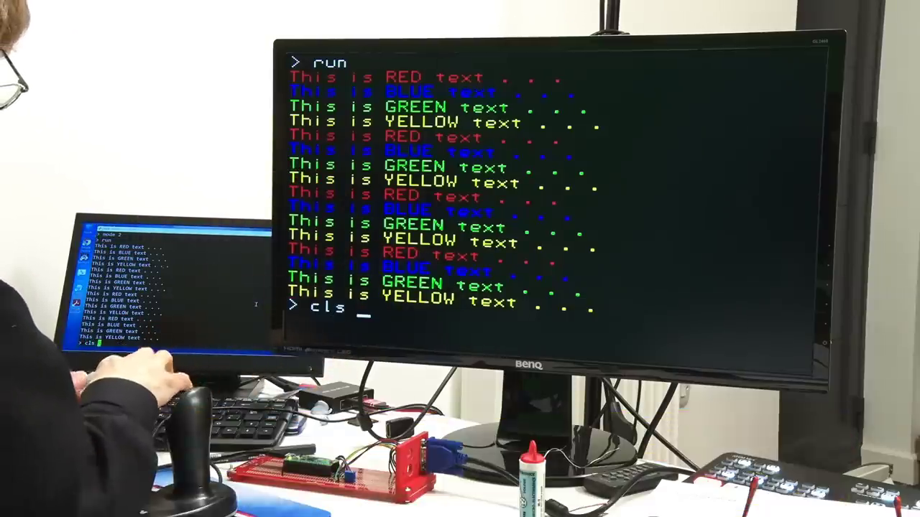
type(" rgb(whit")
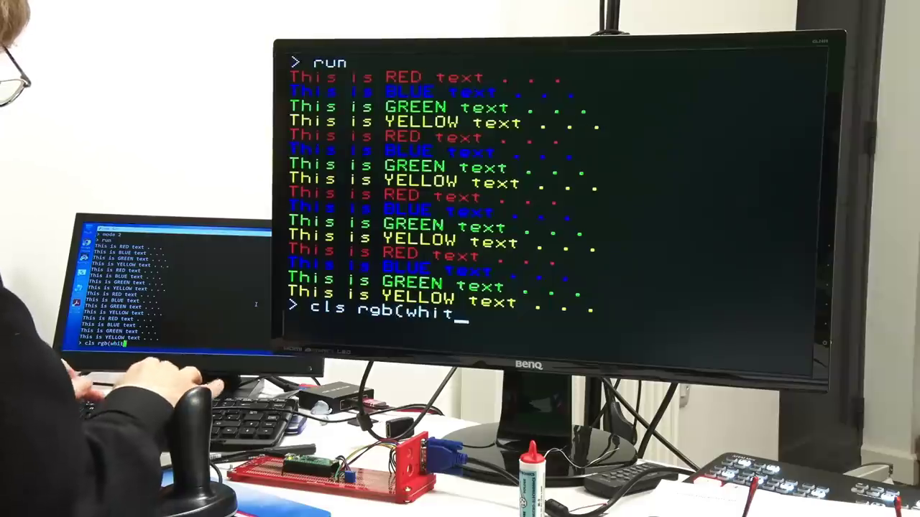
type("e)")
key("Return")
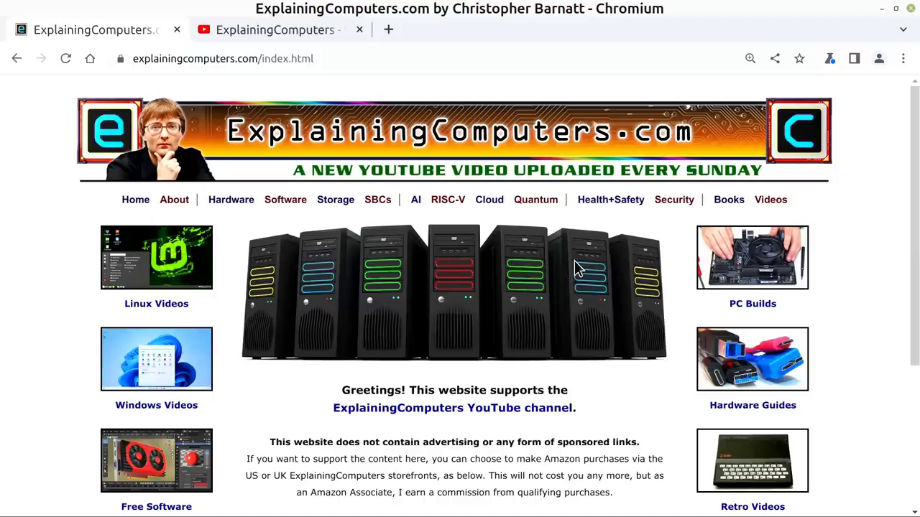
Step: Browse the Software, RISC-V and Quantum pages, then finish on Cloud Computing (cloud.html)
left_click(280, 206)
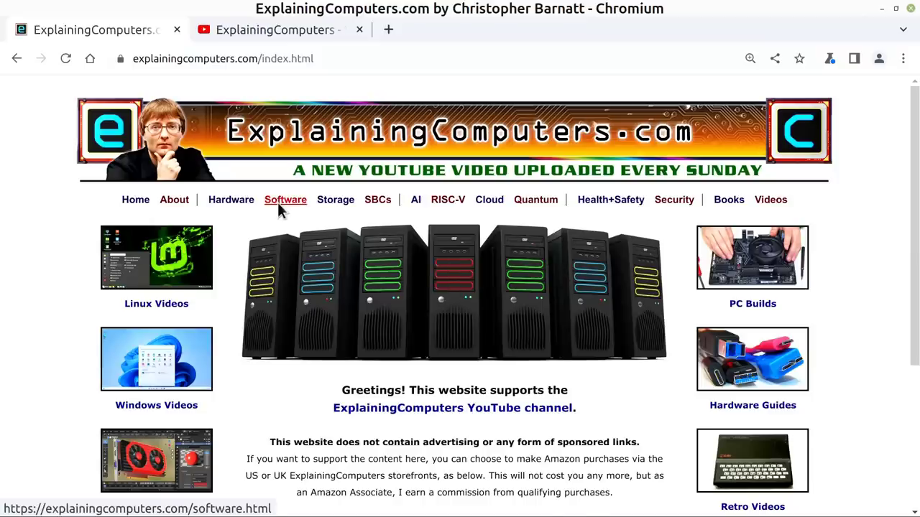
left_click(447, 205)
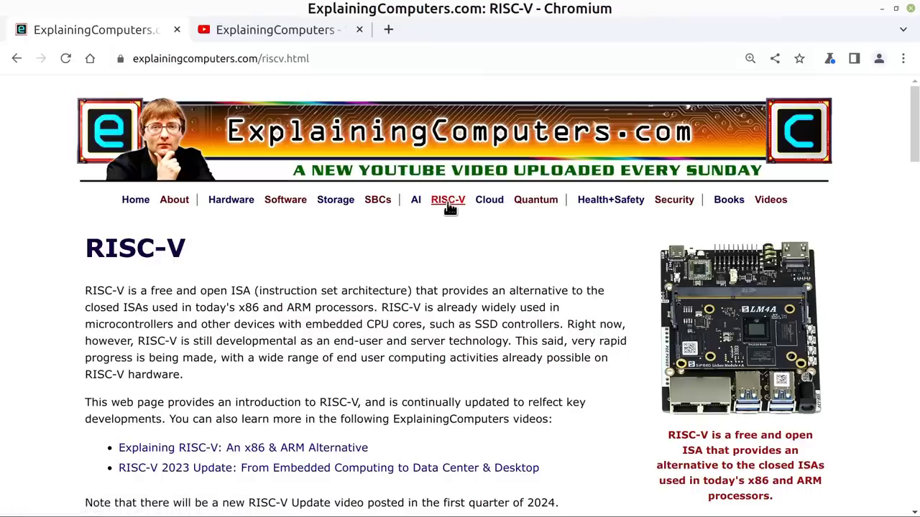
left_click(530, 207)
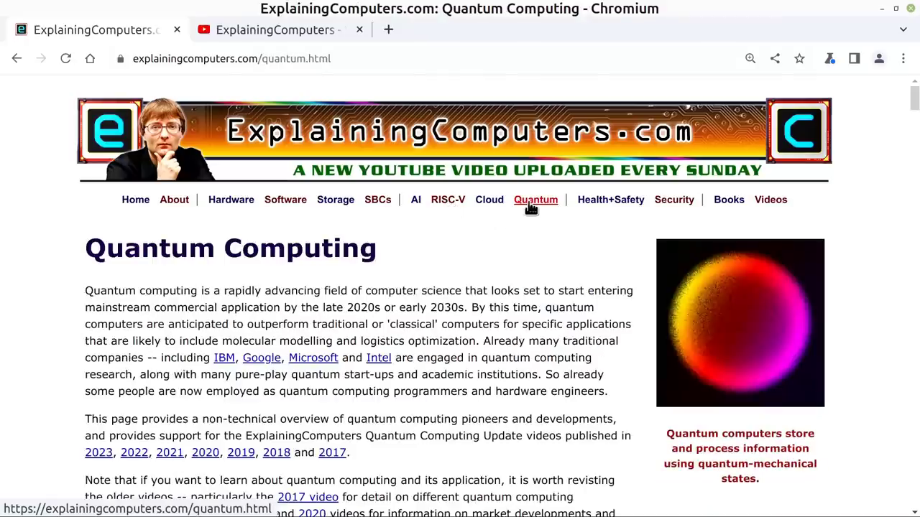
left_click(493, 208)
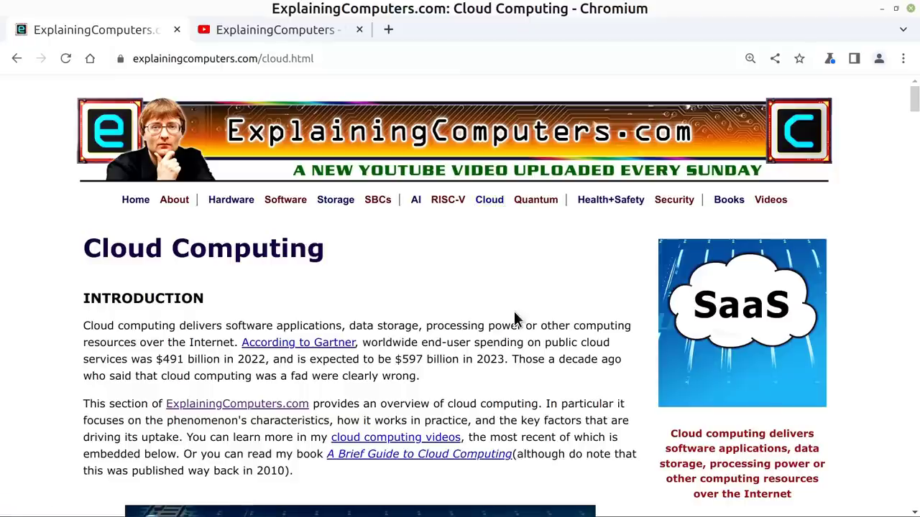
Step: Switch to the YouTube channel and scroll down to the ExplainingComputers latest-videos grid
left_click(291, 38)
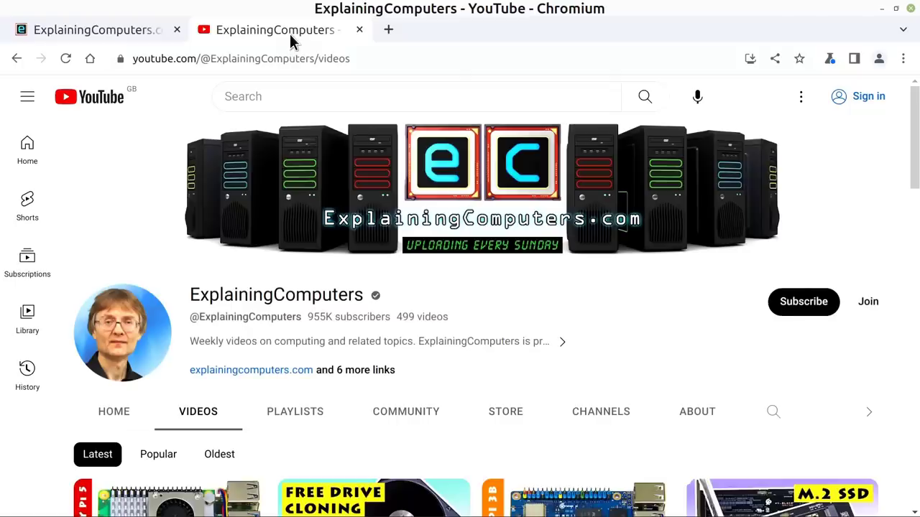
scroll(914, 137, "down", 5)
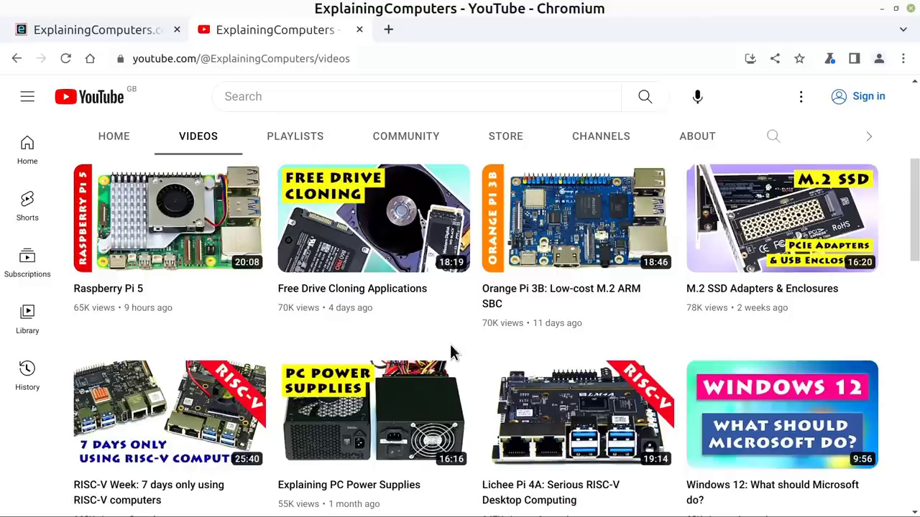
Step: Return to the ExplainingComputers.com site and load index.html via the banner logo, skimming the page
left_click(115, 33)
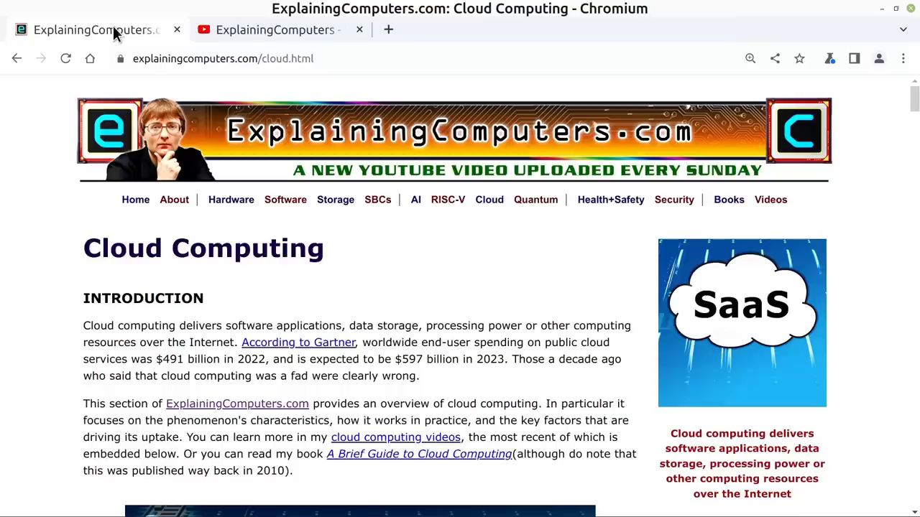
left_click(421, 124)
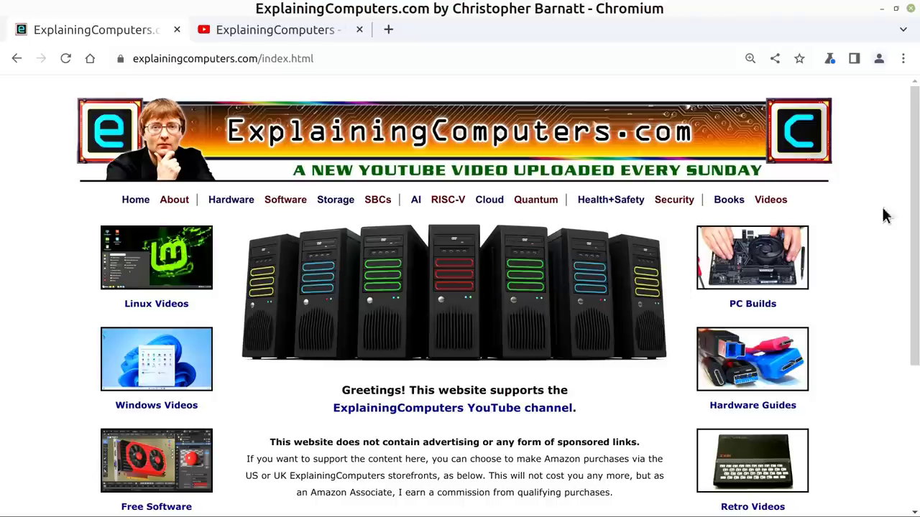
scroll(915, 190, "down", 5)
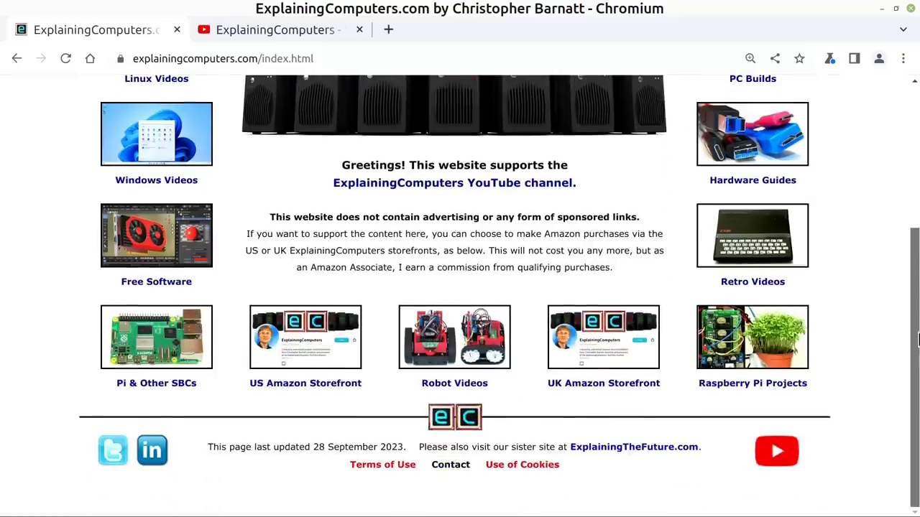
scroll(918, 316, "up", 5)
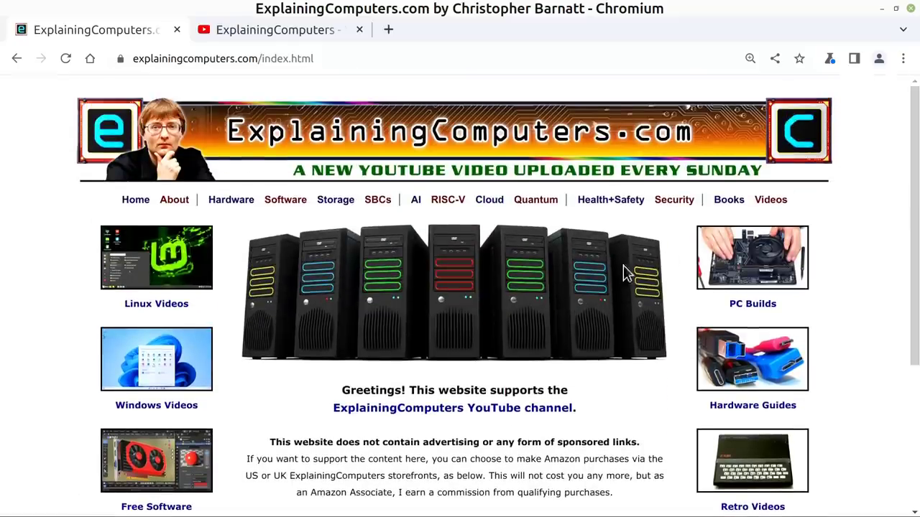
Step: Open the Linux Videos page, scroll through its distro reviews and guides, then jump back to the top
left_click(202, 279)
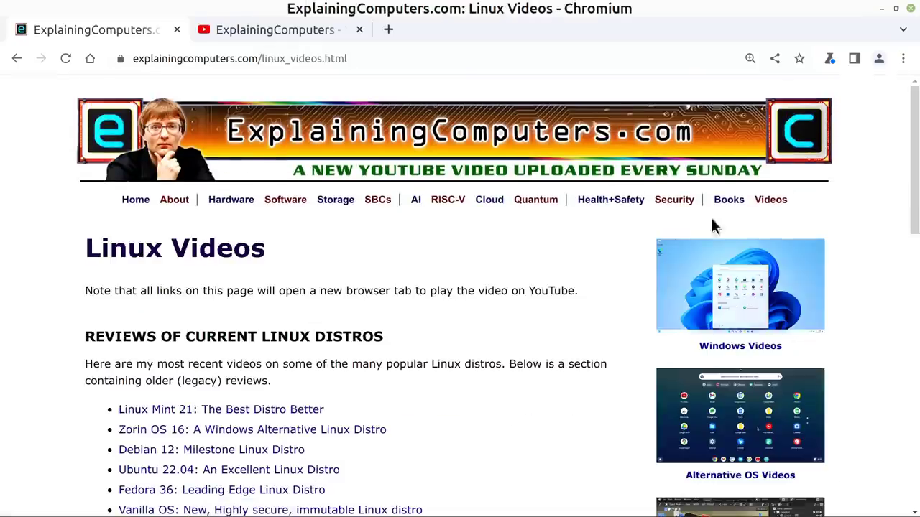
scroll(308, 222, "down", 5)
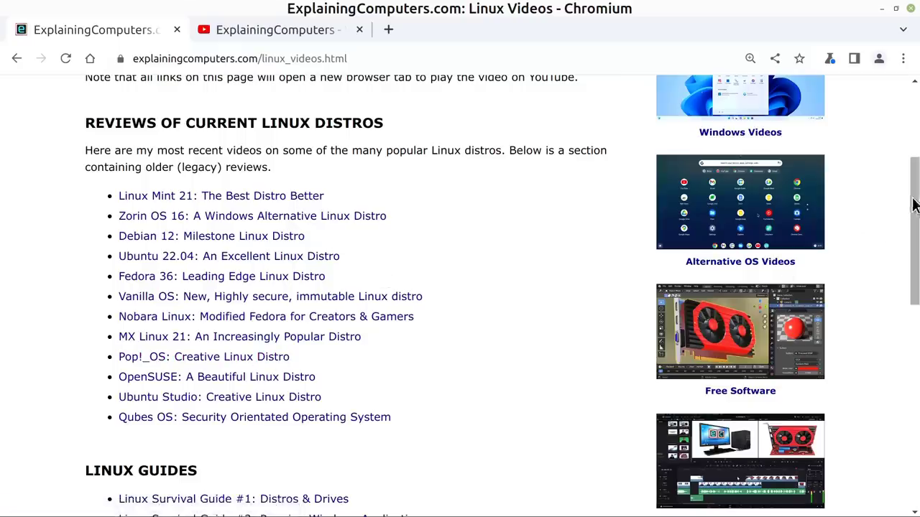
left_click_drag(916, 206, 916, 265)
scroll(392, 304, "down", 2)
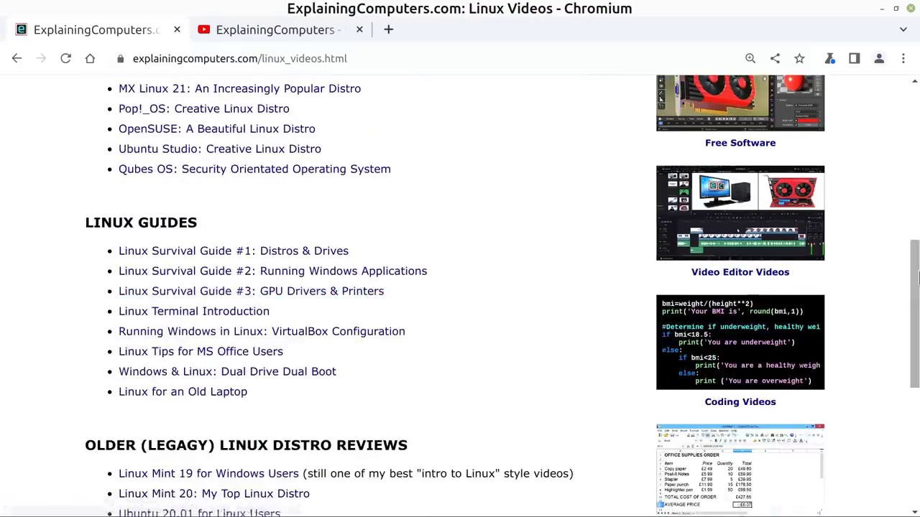
left_click_drag(915, 310, 915, 392)
key("Home")
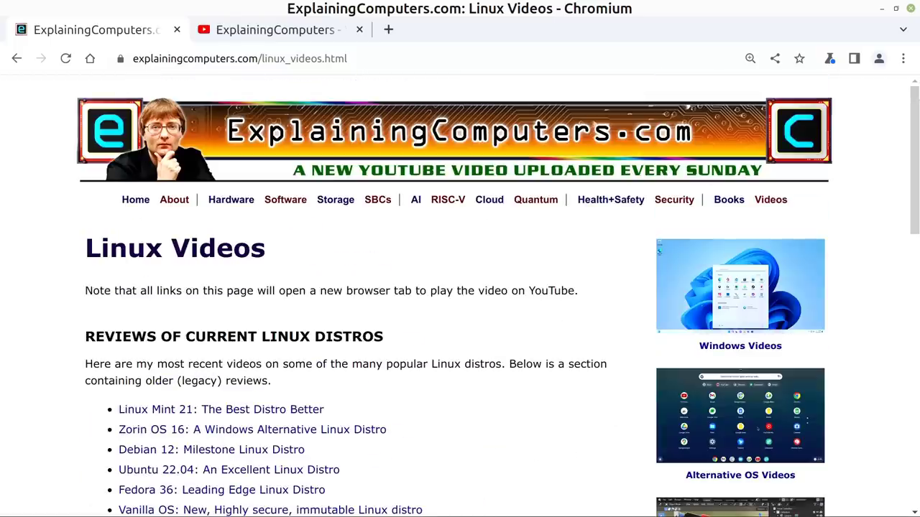
Step: Go to the home page, then open the Single Board Computers page (sbc.html)
left_click(373, 129)
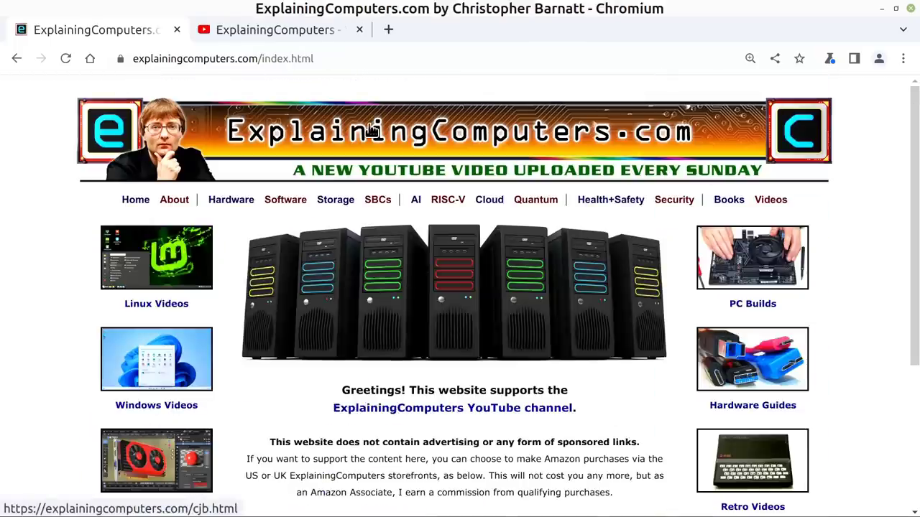
left_click(380, 202)
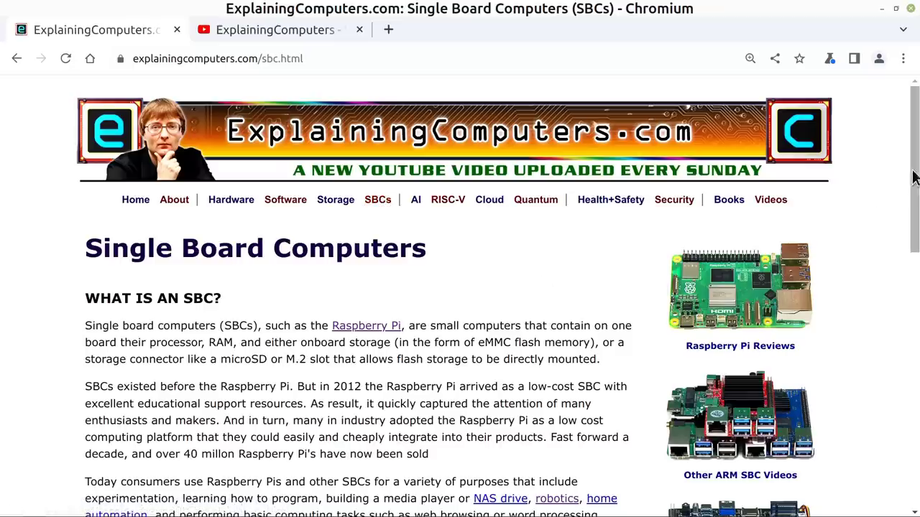
mouse_move(913, 175)
left_mouse_down()
mouse_move(913, 387)
mouse_move(911, 160)
left_mouse_up()
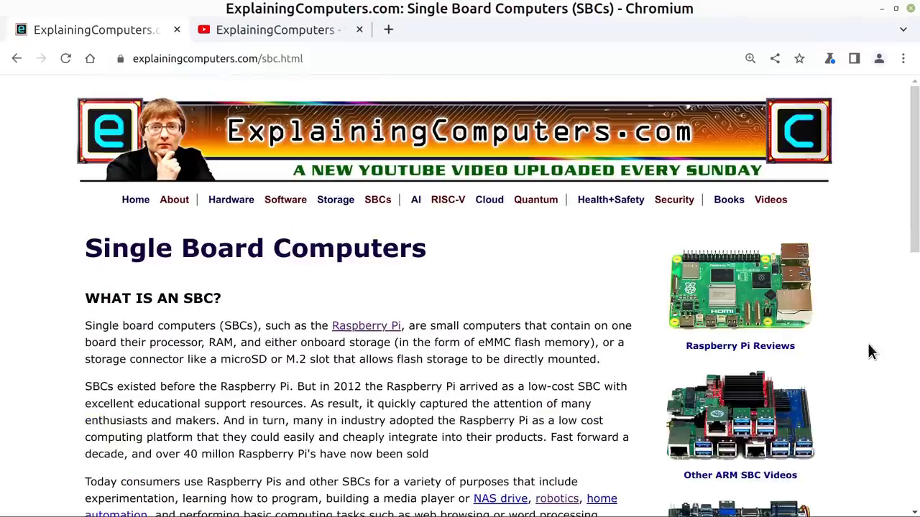
Step: Visit the Raspberry Pi, ARM, x86 and RISC-V SBC review pages in turn, then return home
left_click(739, 305)
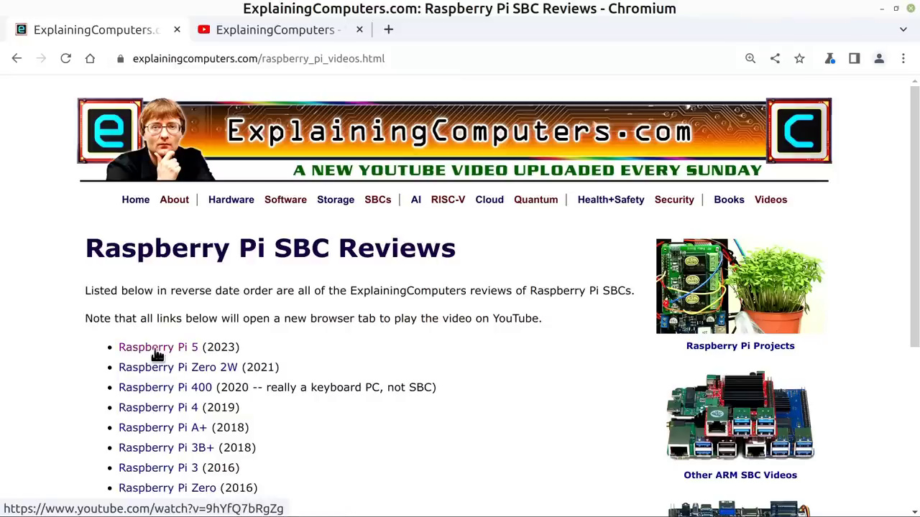
left_click(677, 450)
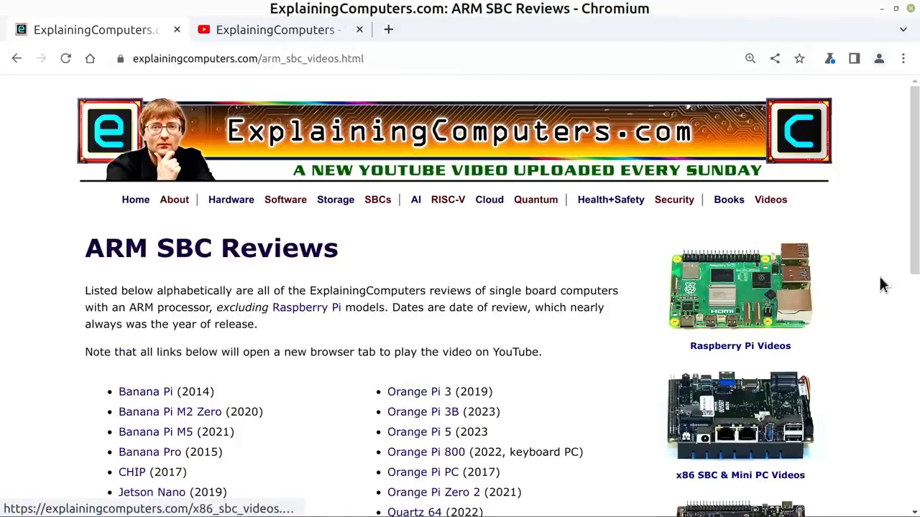
mouse_move(913, 237)
left_mouse_down()
mouse_move(915, 328)
mouse_move(914, 231)
left_mouse_up()
left_click(746, 408)
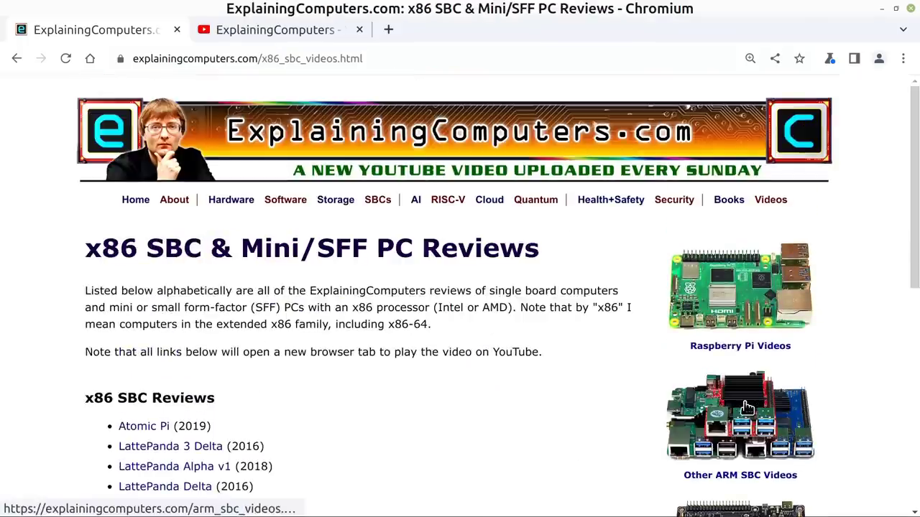
left_click(739, 508)
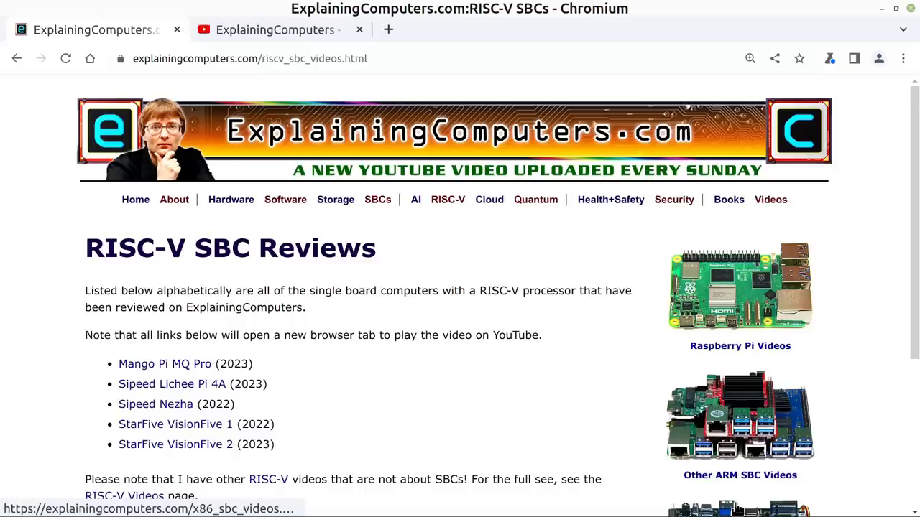
left_click(418, 136)
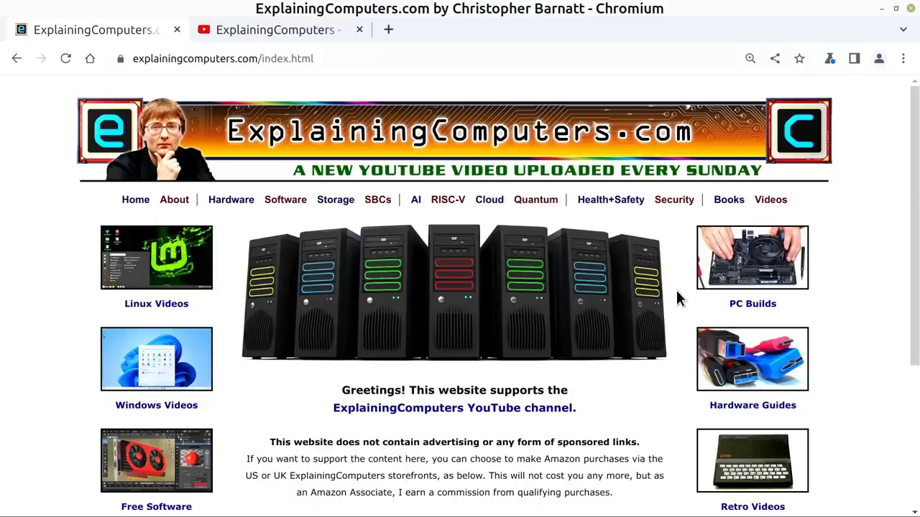
Step: Open the site's Videos index page and scroll through its categories
left_click(777, 204)
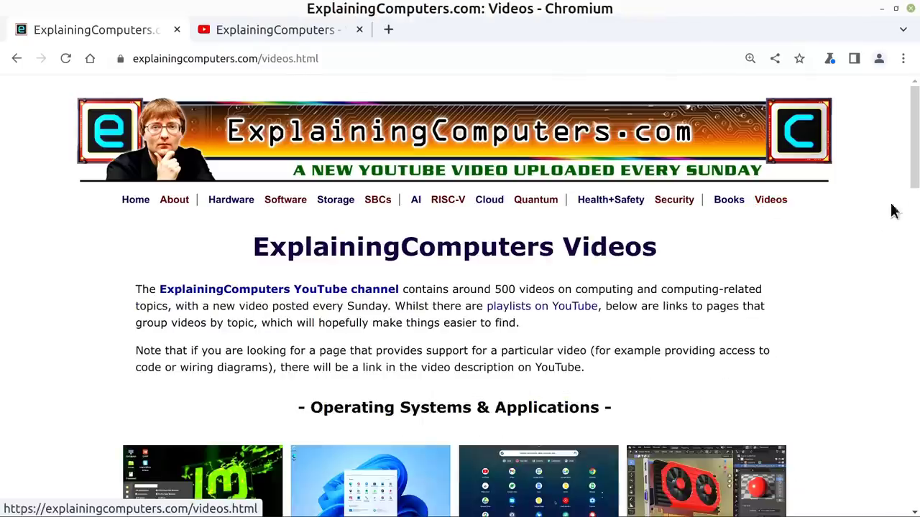
scroll(897, 199, "down", 5)
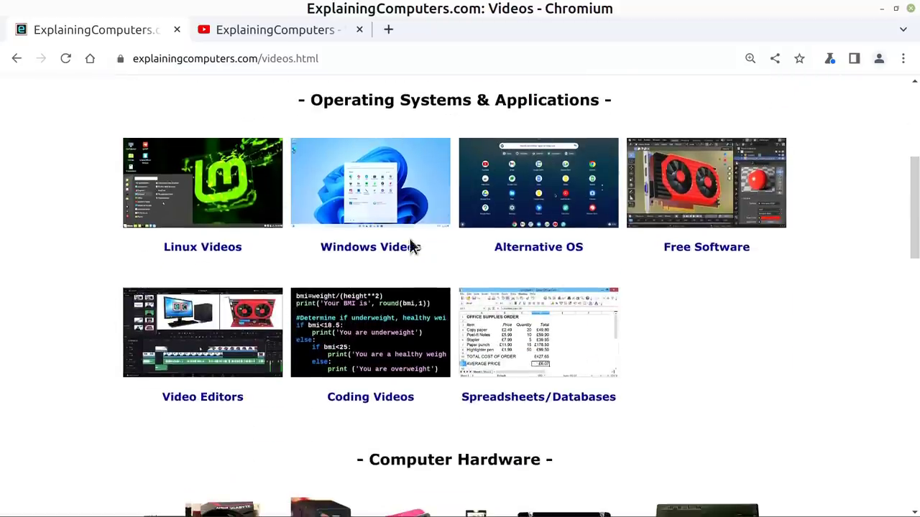
scroll(902, 262, "down", 5)
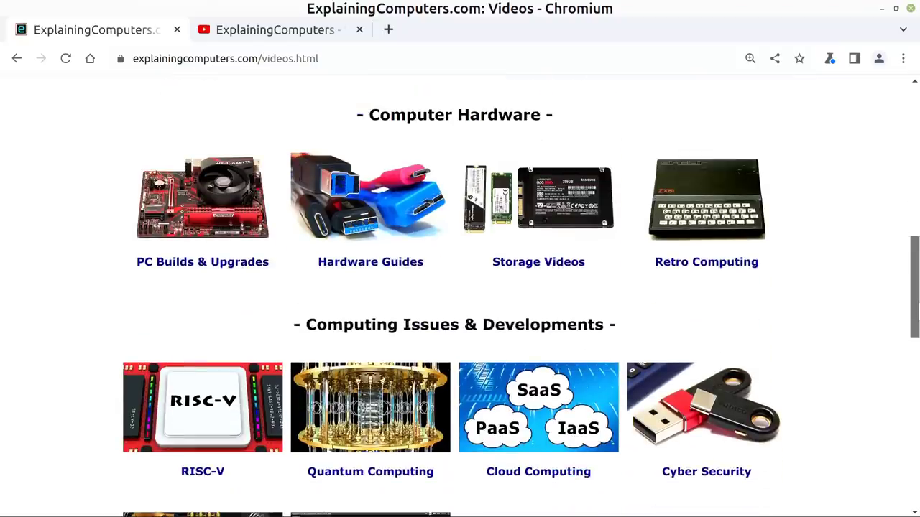
Step: Open the PC Build & Upgrade Videos page and scroll through it
left_click(202, 219)
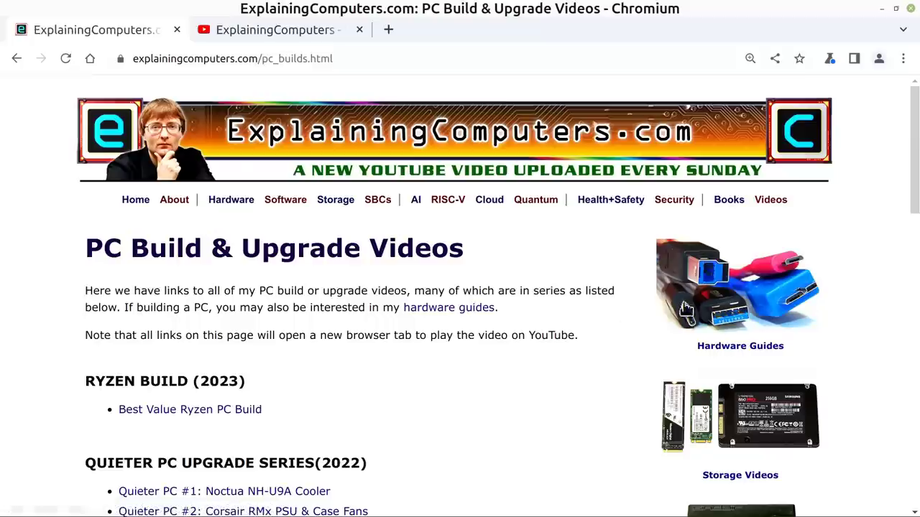
scroll(914, 172, "down", 2)
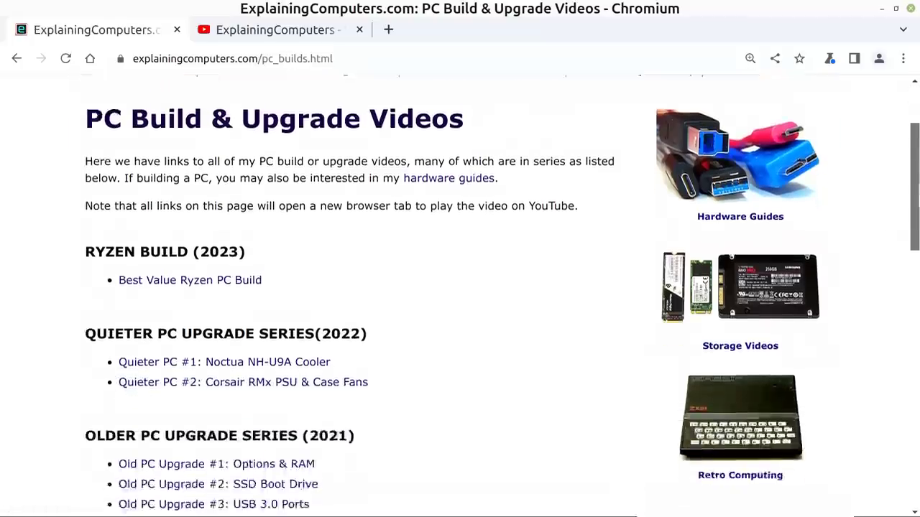
scroll(460, 295, "down", 4)
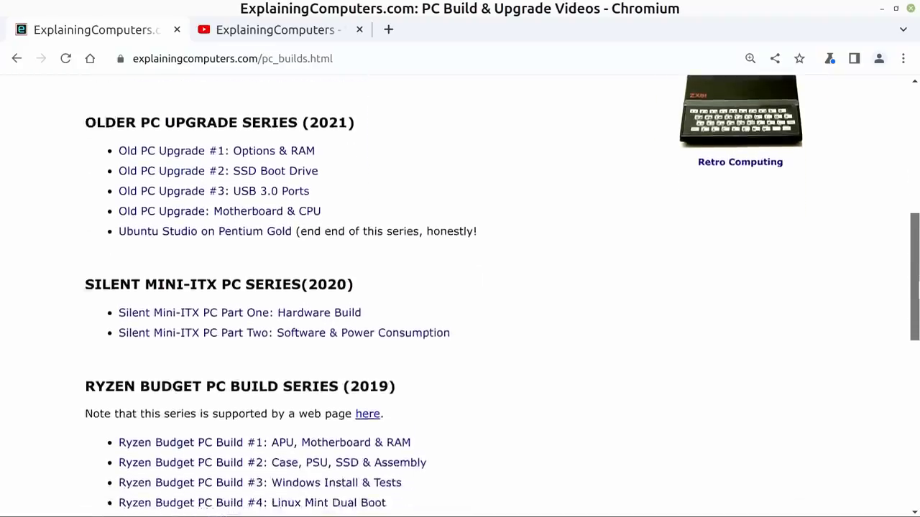
scroll(286, 167, "up", 10)
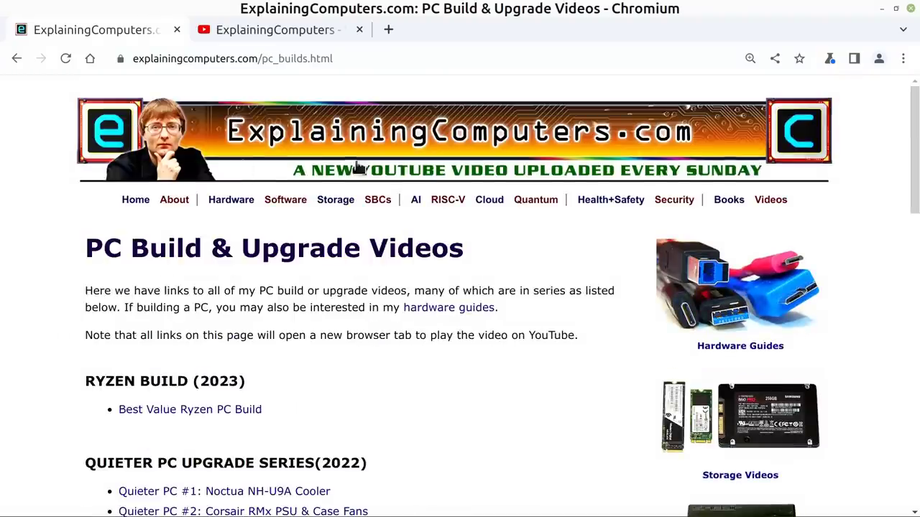
Step: Go back to the Videos index and scroll down to the SBCs, Mini PCs & Microcontrollers section
left_click(16, 58)
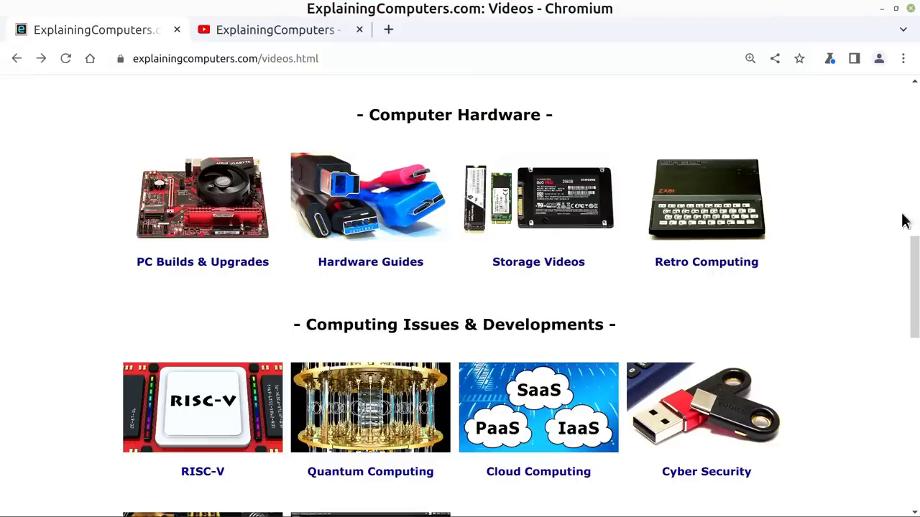
scroll(916, 263, "down", 2)
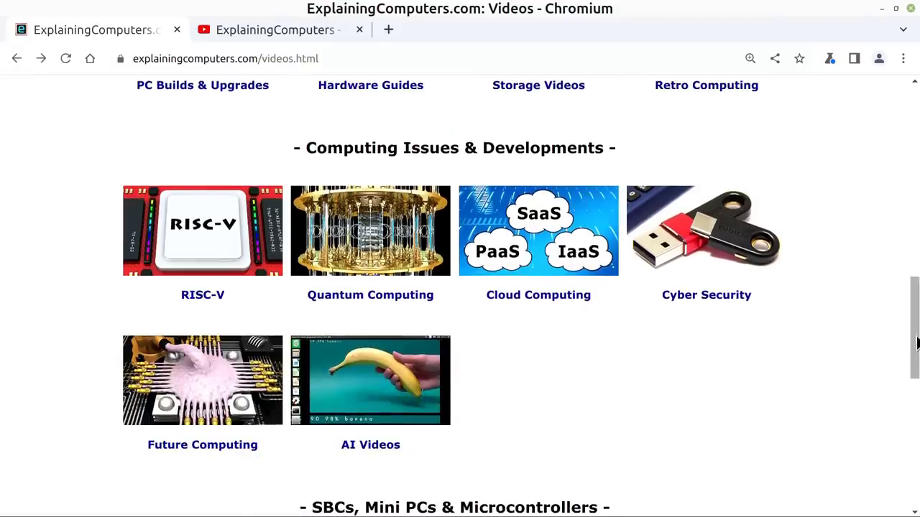
left_click_drag(917, 343, 916, 431)
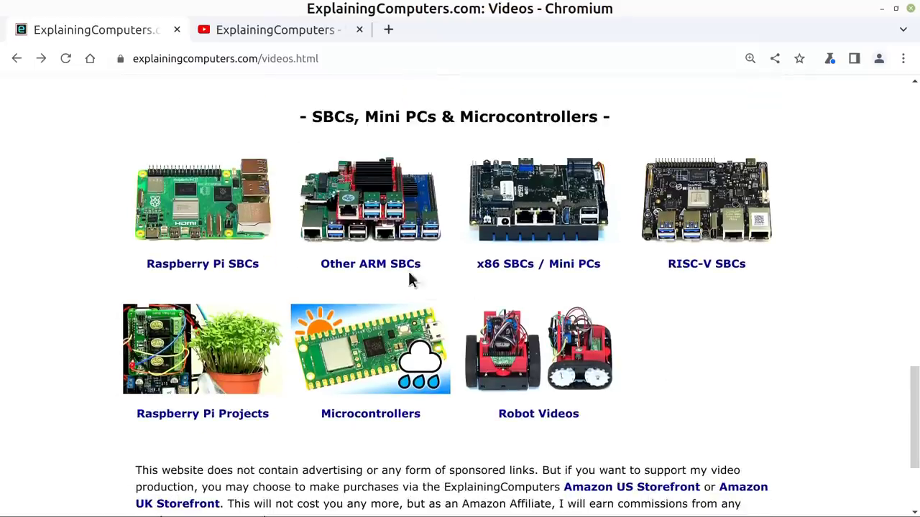
Step: Open Robot Videos, read the Pi Pico W WiFi Controlled Robot article and wiring diagram, then return home
left_click(521, 383)
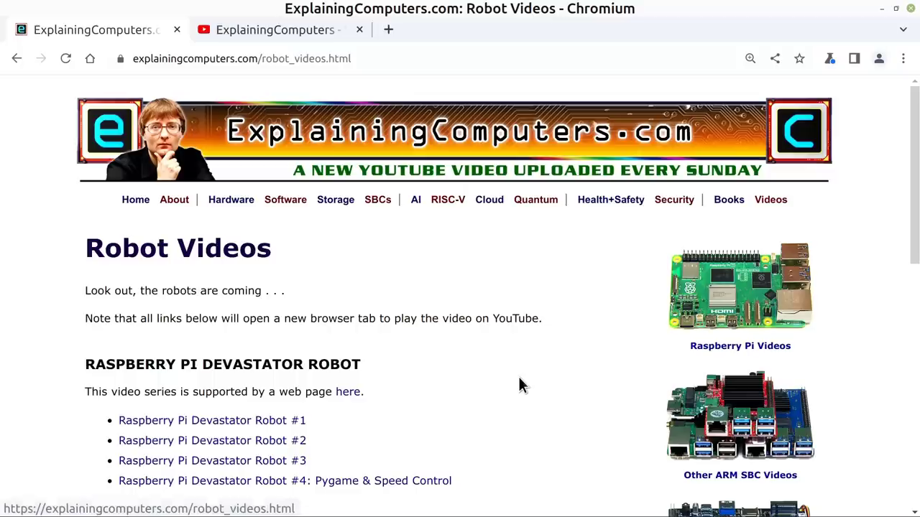
scroll(460, 302, "down", 3)
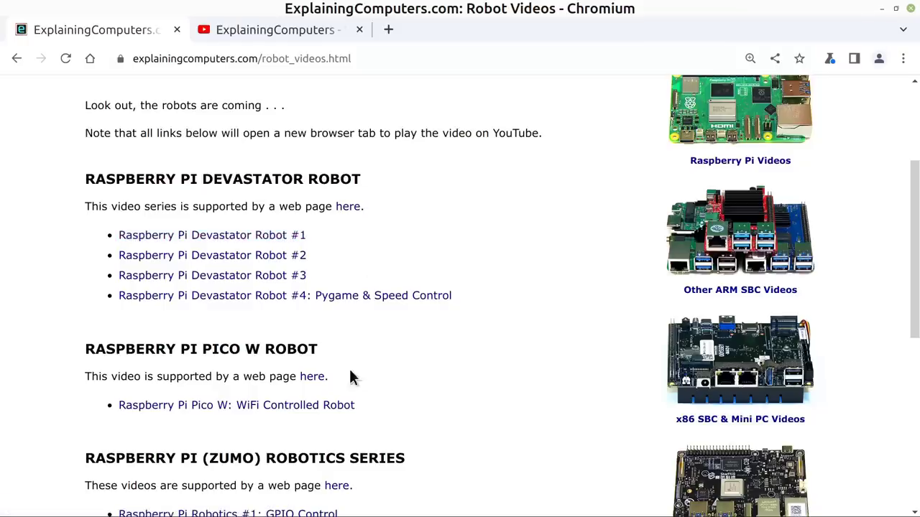
left_click(315, 378)
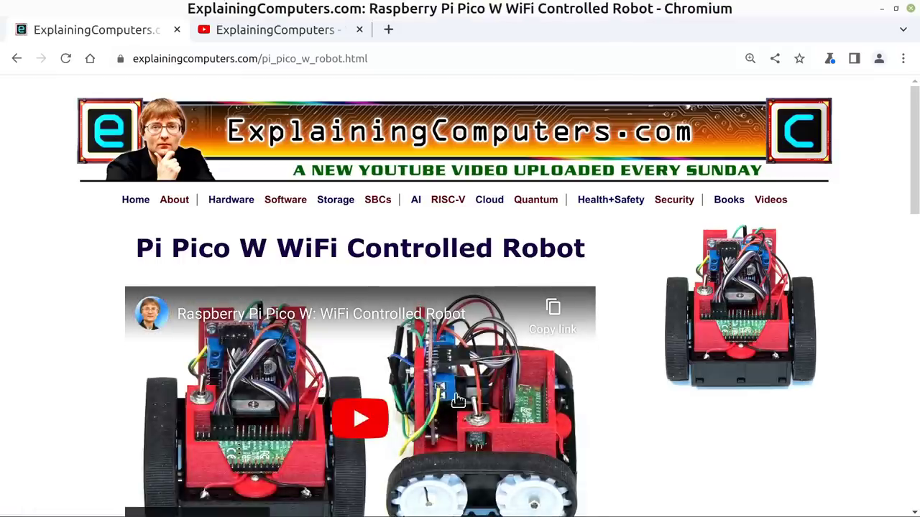
scroll(914, 173, "down", 4)
scroll(445, 297, "down", 2)
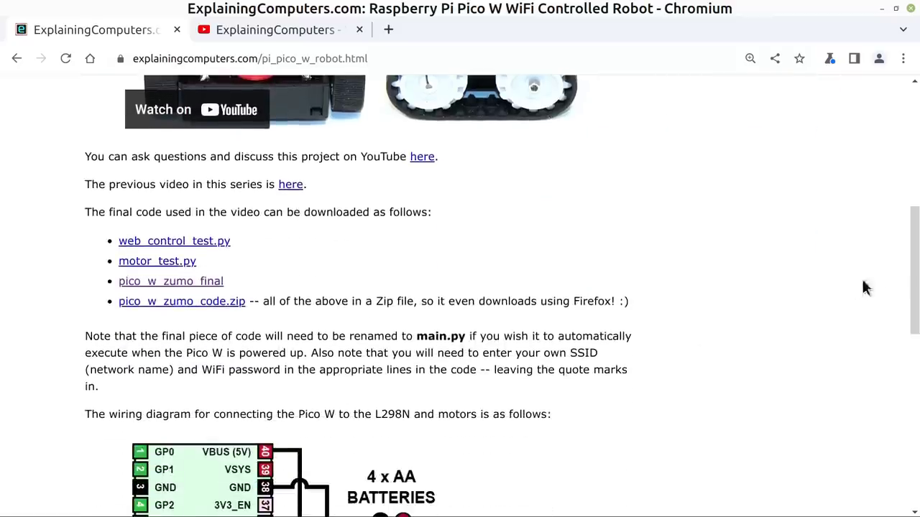
left_click_drag(915, 283, 914, 418)
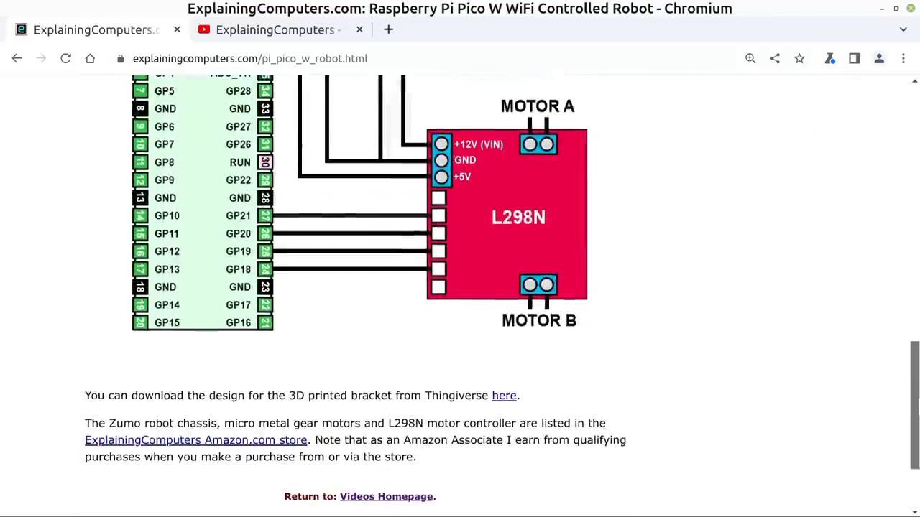
scroll(447, 91, "up", 20)
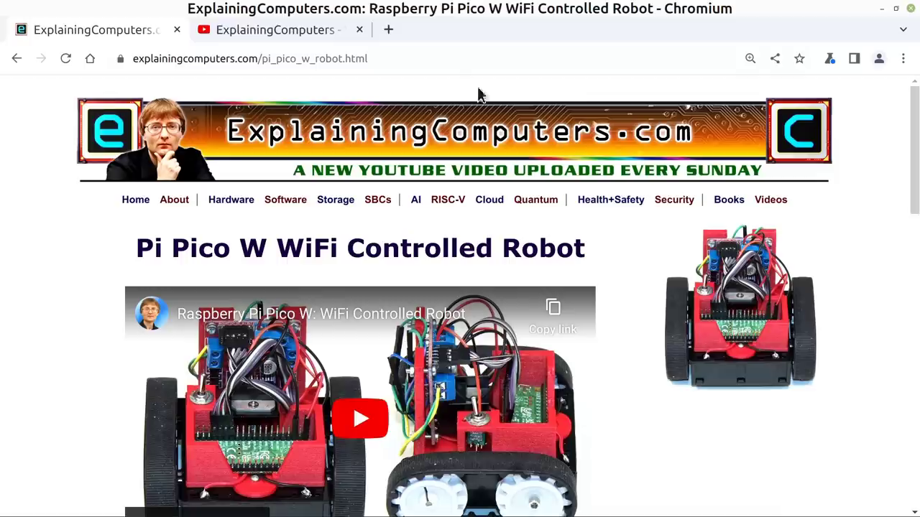
left_click(409, 124)
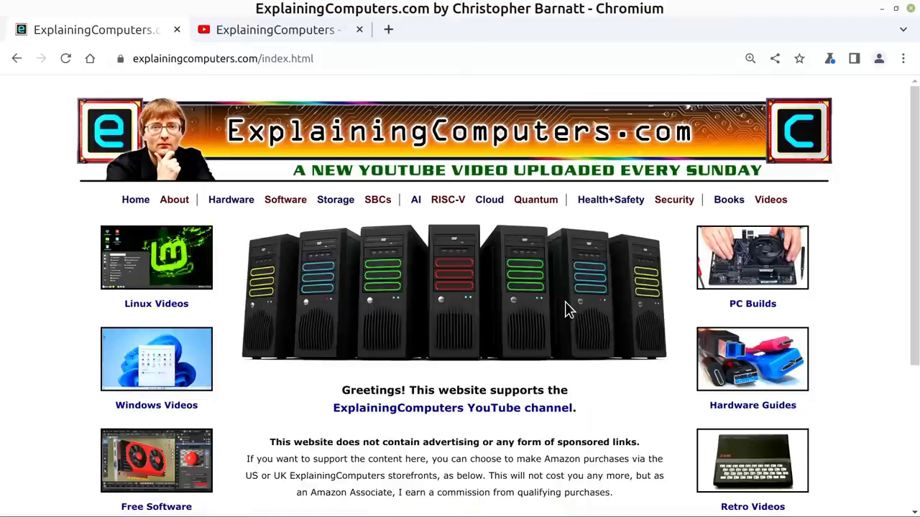